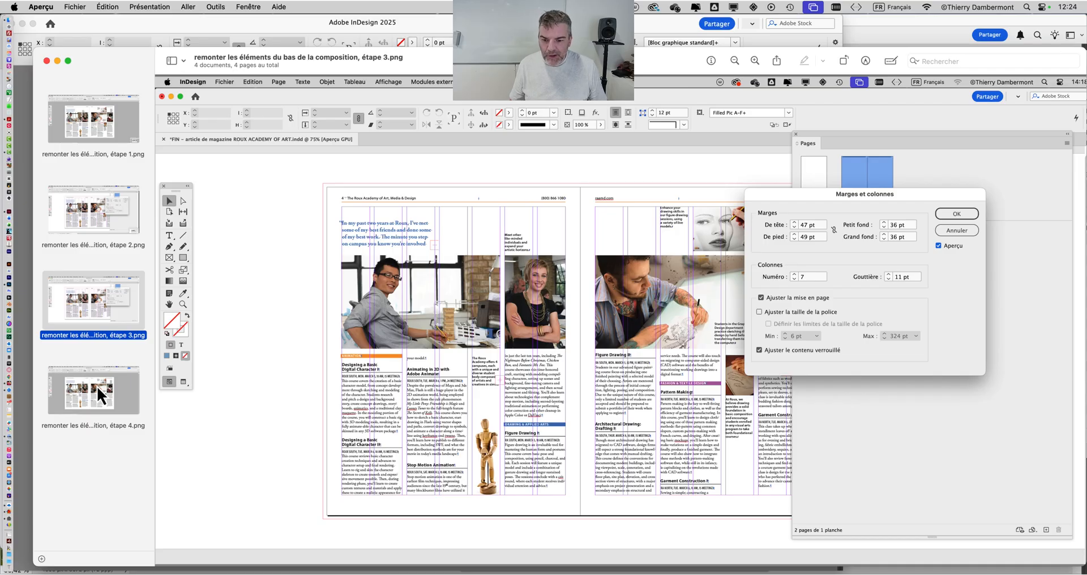
Compare the step 4 and step 1 reference screenshots of the magazine spread before and after its lower elements are raised.
left_click(165, 410)
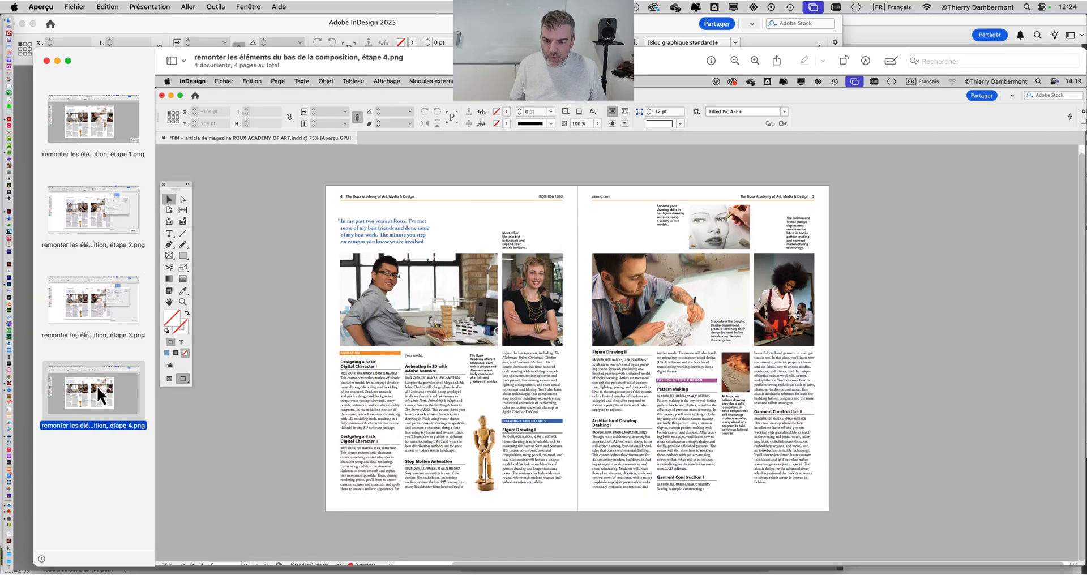
left_click(90, 131)
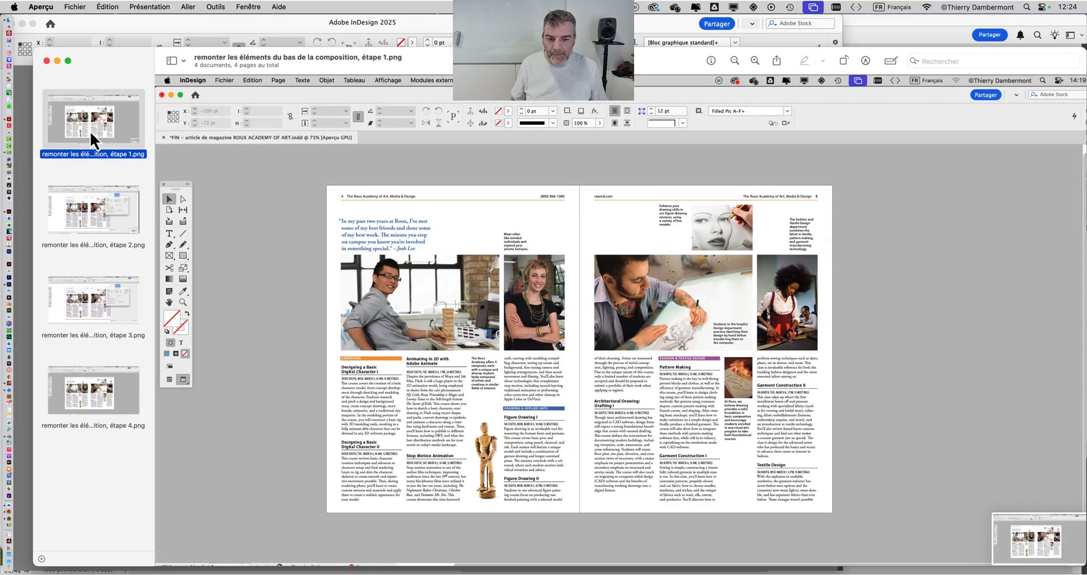
left_click(79, 392)
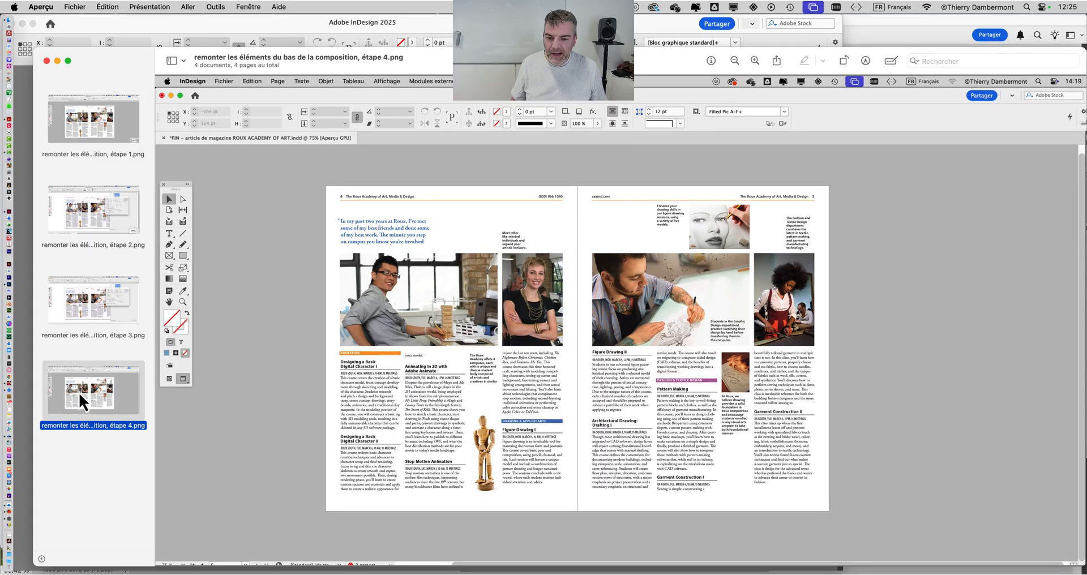
left_click(90, 132)
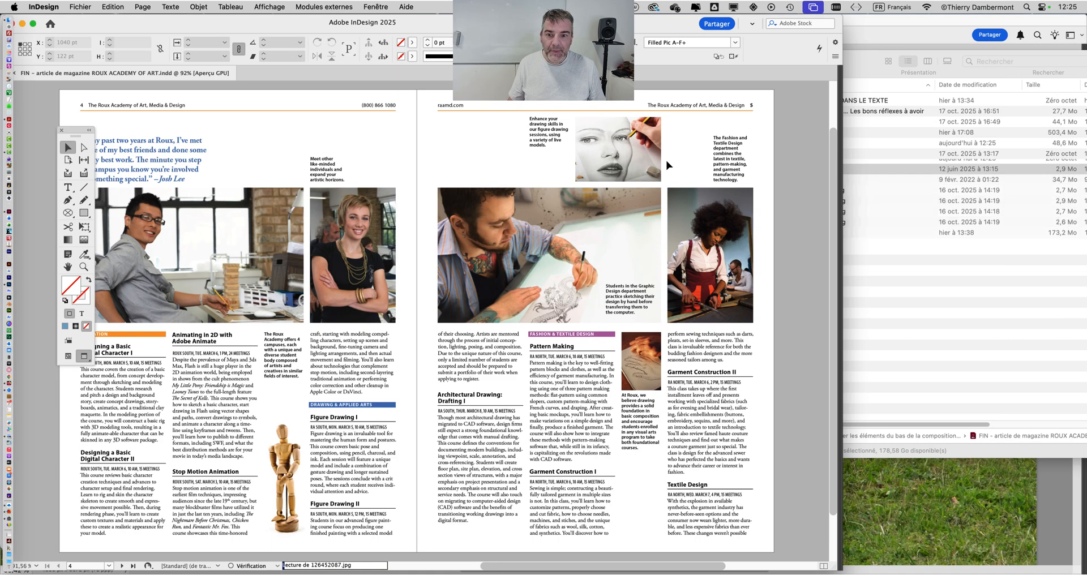
Widen the InDesign document window and show the full spread in Normal view with its guides and margins.
left_click_drag(843, 567, 1084, 571)
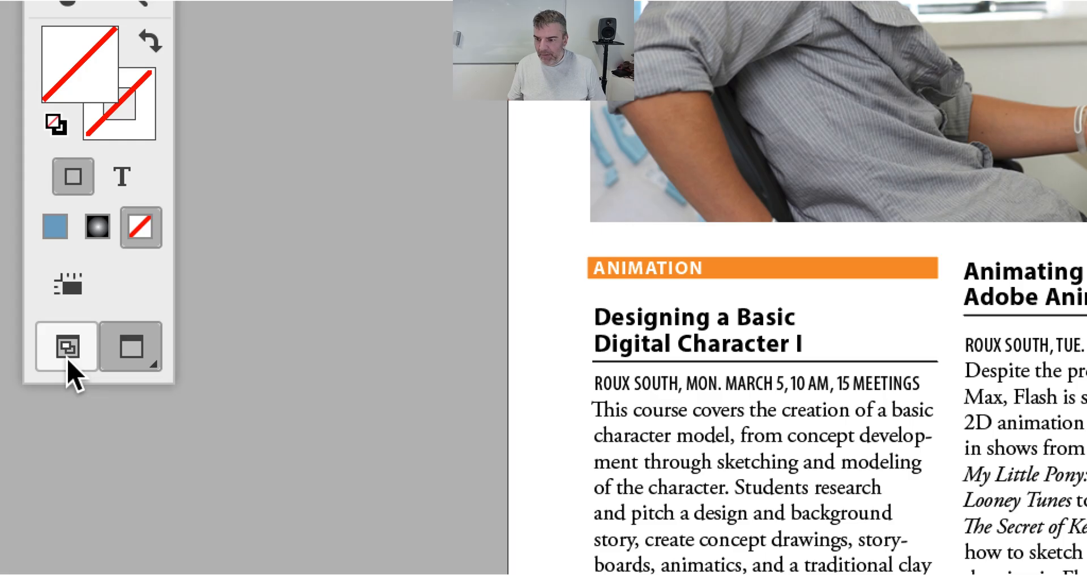
left_click(68, 359)
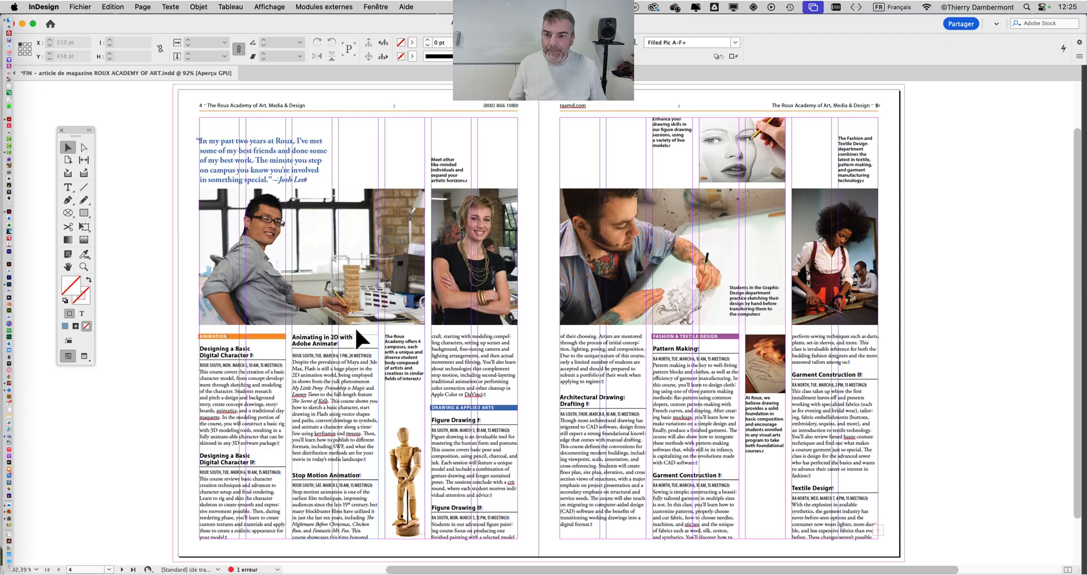
key("super+minus")
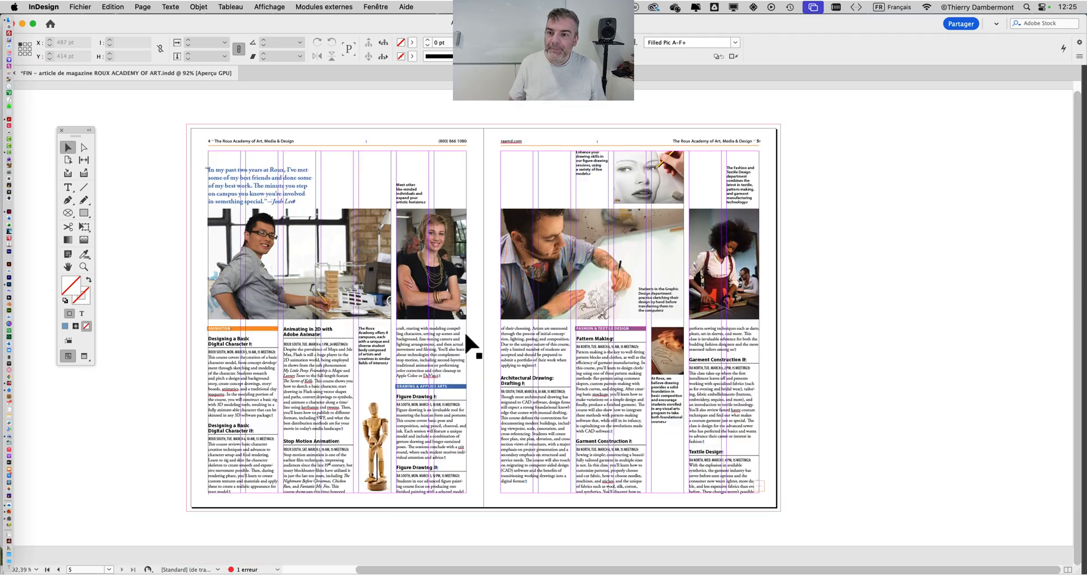
left_click_drag(430, 321, 445, 322)
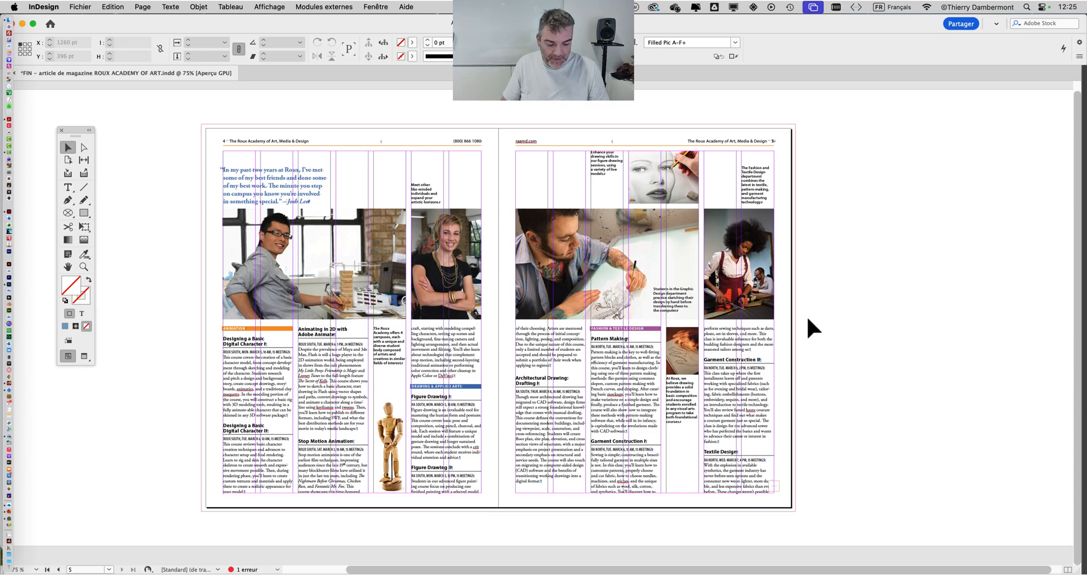
Show the Pages panel beside the spread and select both pages of the A-7 col parent spread.
left_click(379, 6)
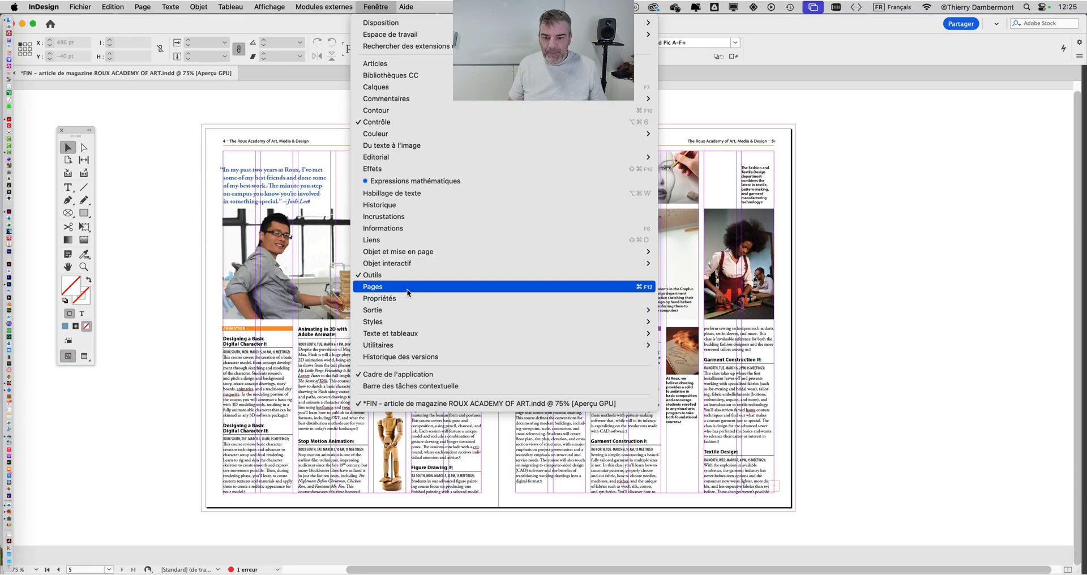
left_click(407, 287)
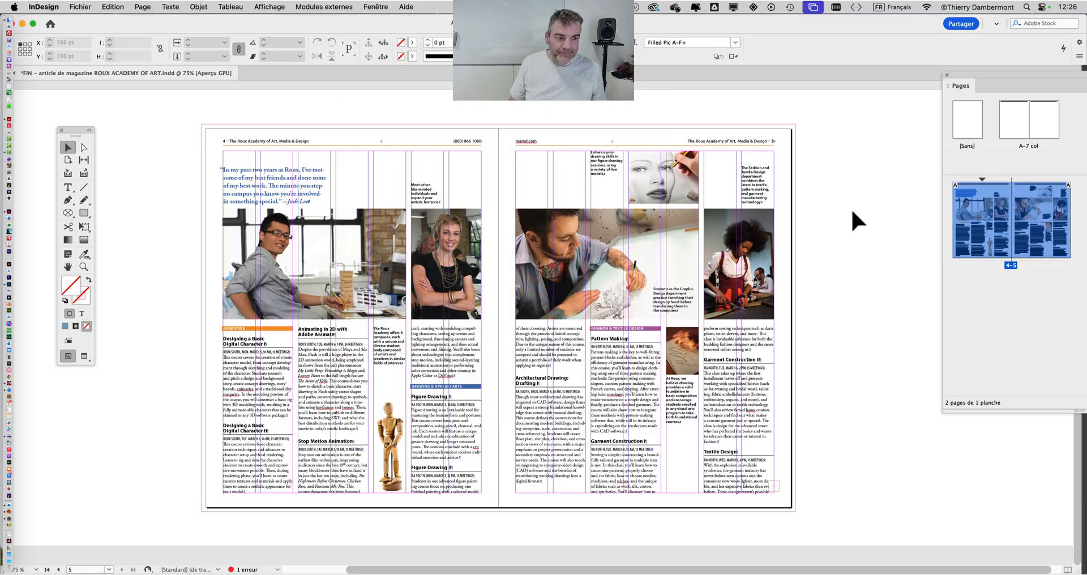
left_click_drag(956, 80, 849, 130)
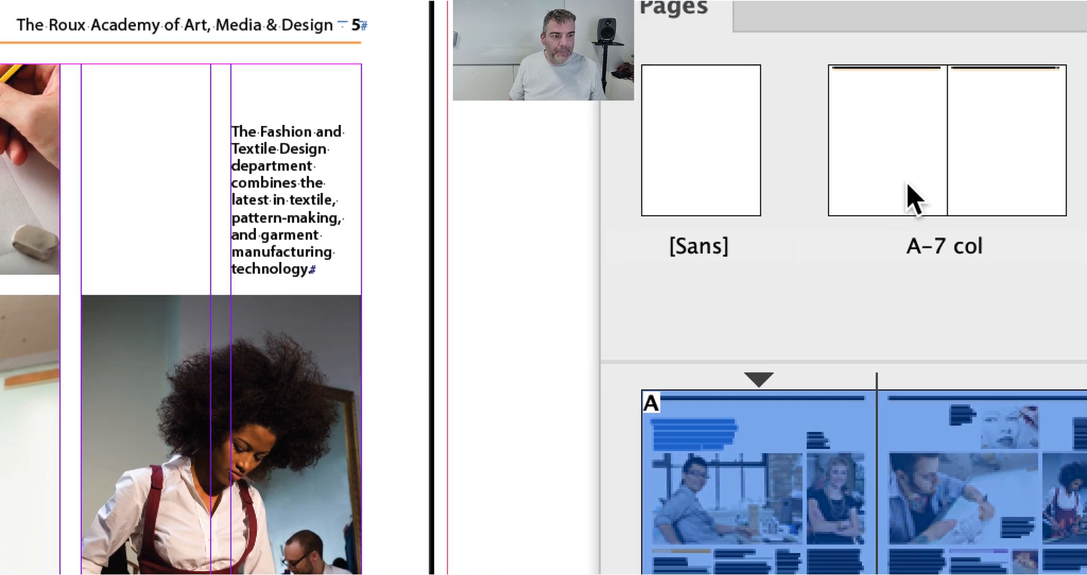
left_click(922, 162)
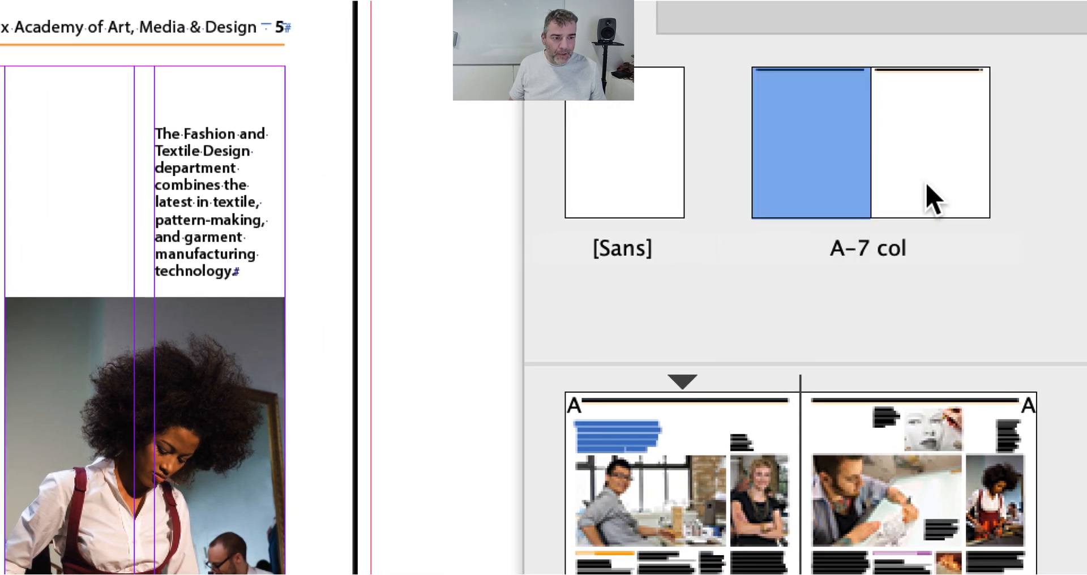
left_click(1013, 158, "shift")
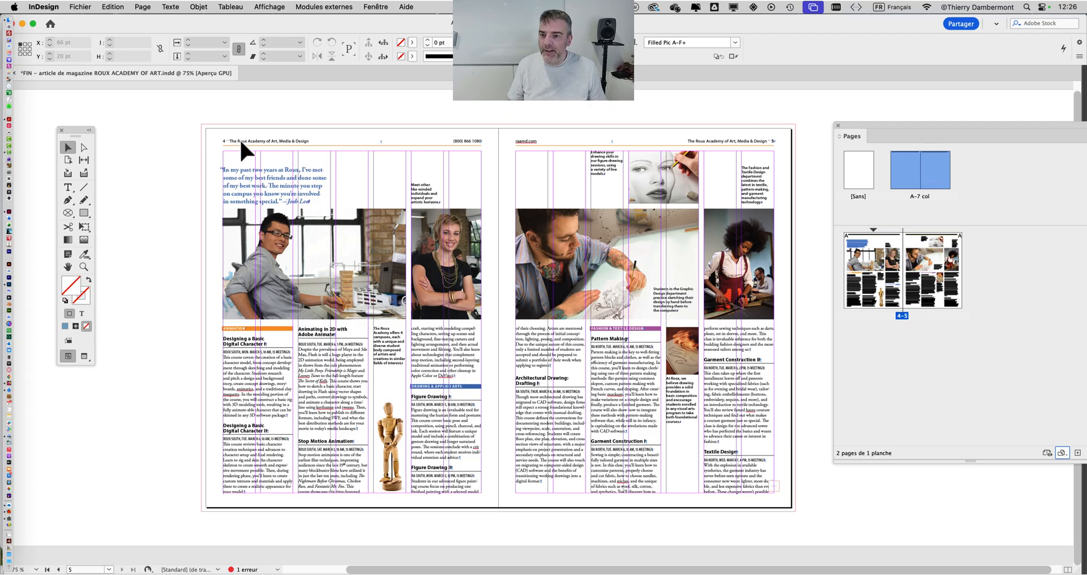
Open the margin and column settings for the A-7 col parent spread and enable Ajuster la mise en page.
left_click(148, 7)
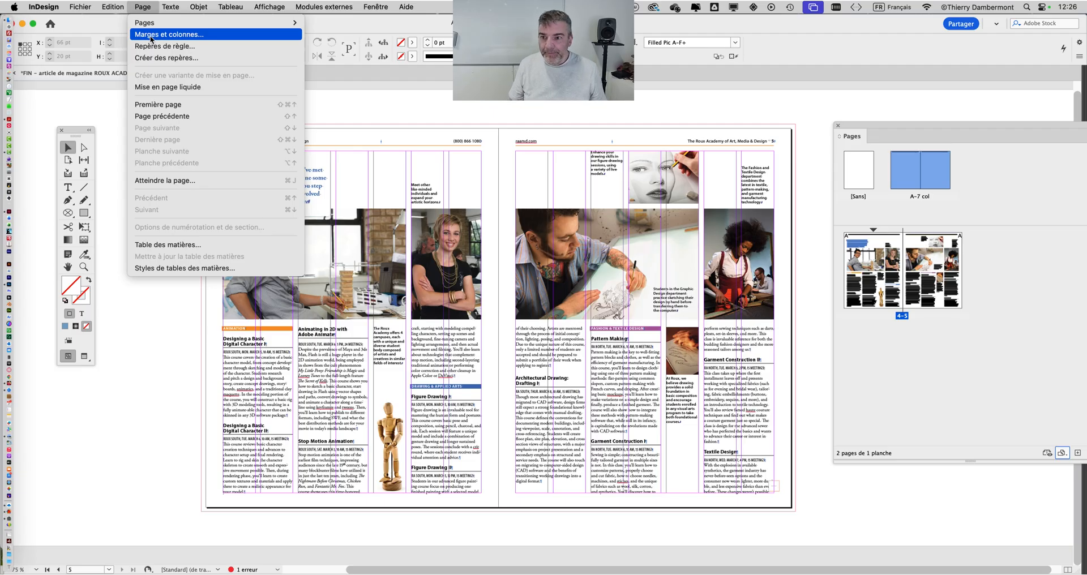
left_click(151, 36)
left_click_drag(514, 186, 726, 86)
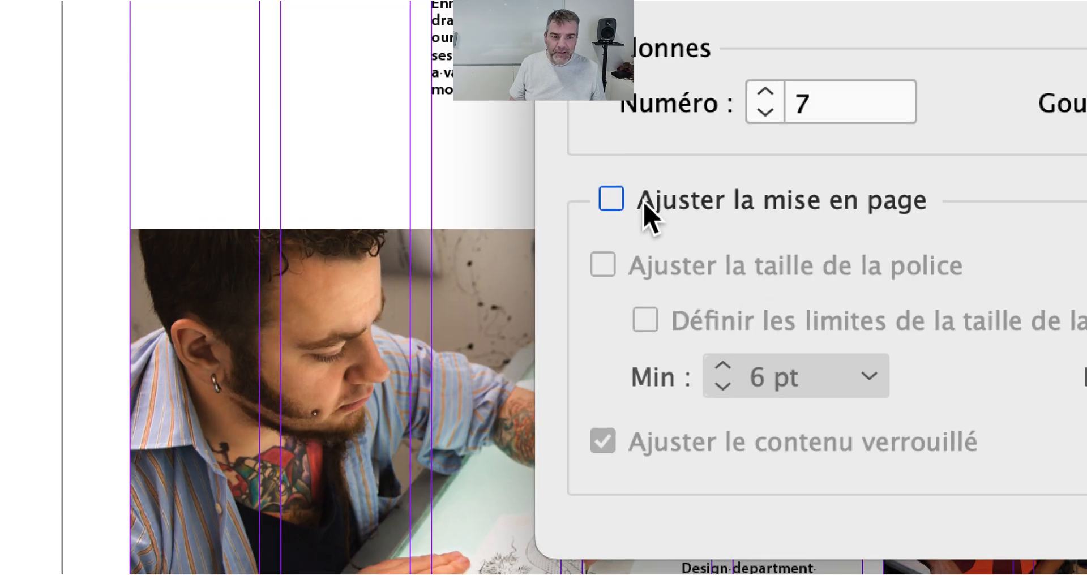
left_click(647, 211)
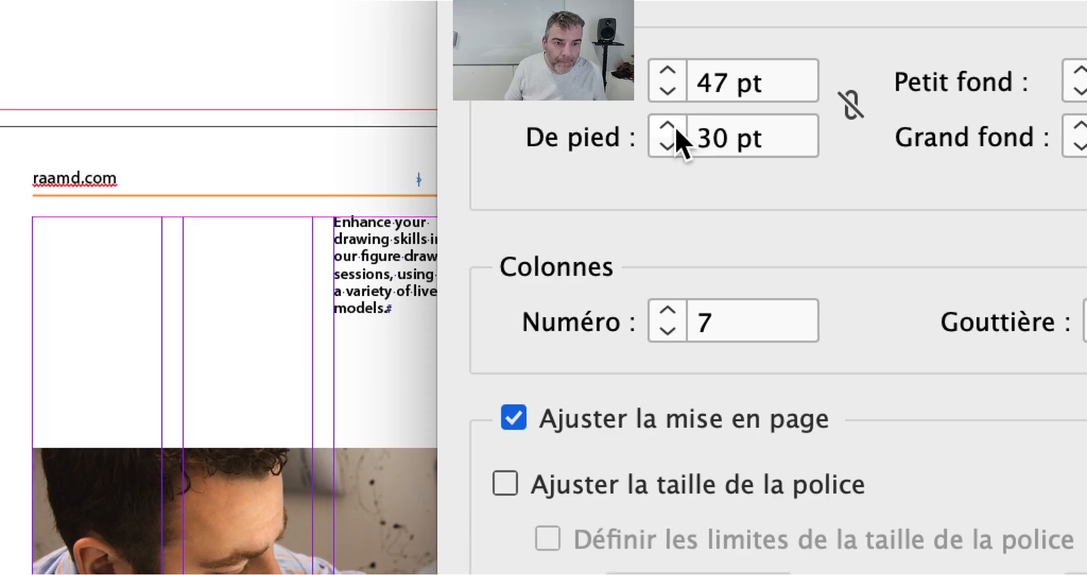
Test the layout adjustment by raising the bottom margin to 90 pt and bringing it back to 30 pt.
left_click(678, 129, "shift")
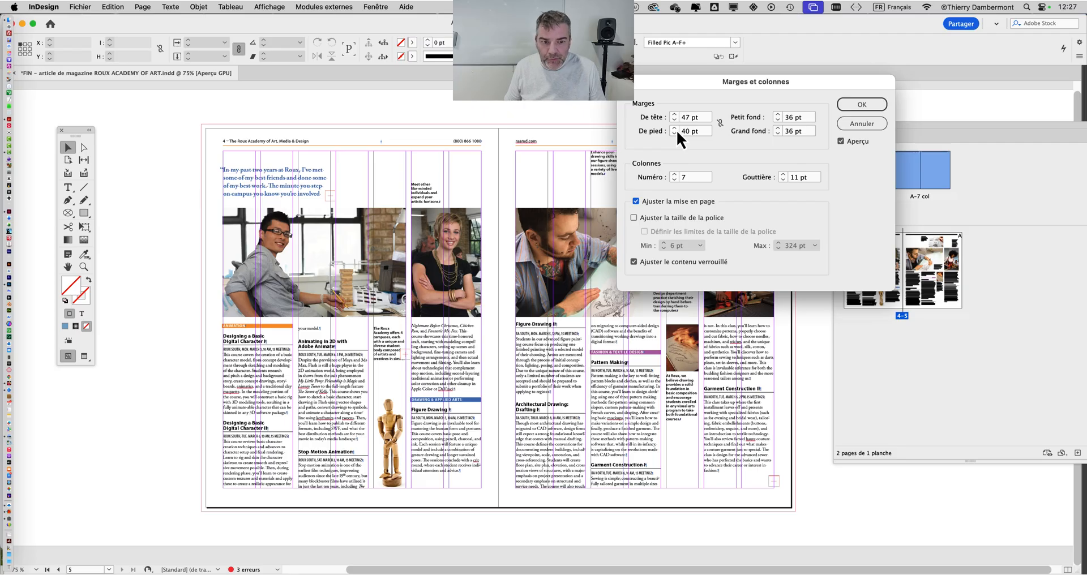
left_click(676, 129, "shift")
left_click(675, 129, "shift")
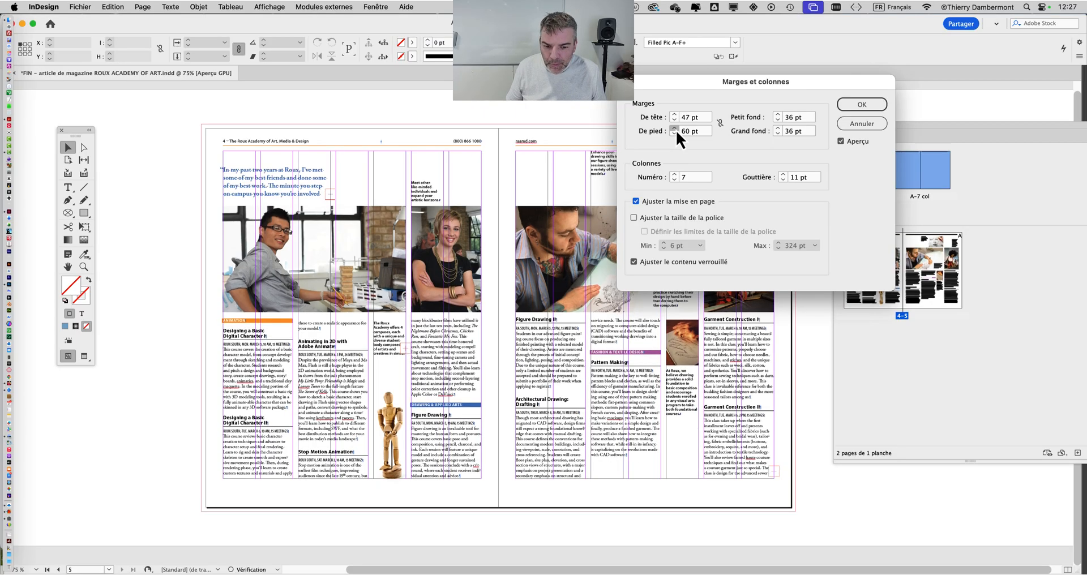
left_click(676, 129, "shift")
left_click(676, 129, "shift")
left_click(676, 129, "shift")
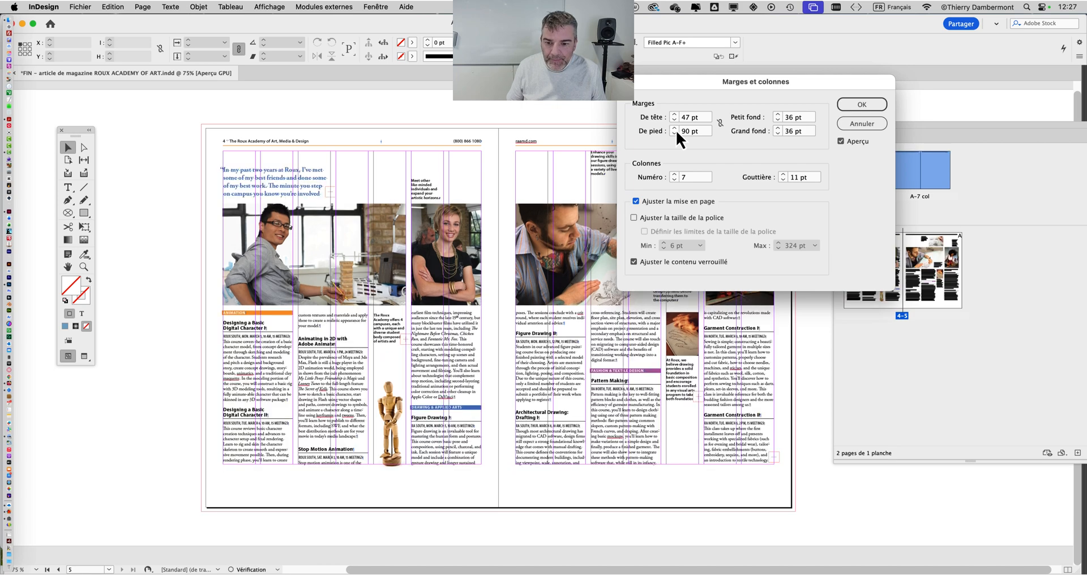
left_click(676, 129, "shift")
left_click(675, 134, "shift")
left_click(675, 134, "shift")
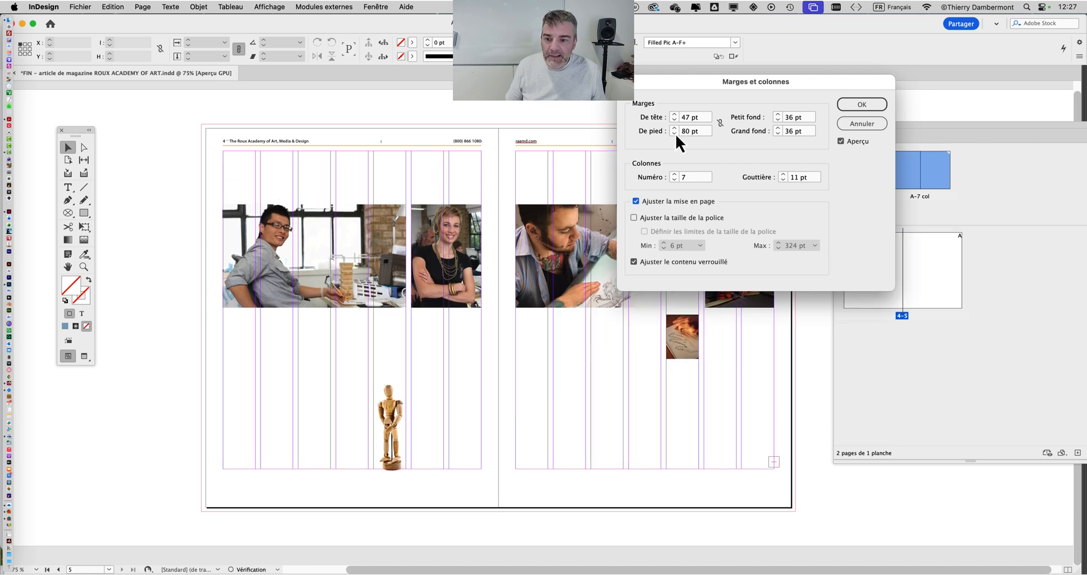
left_click(675, 134, "shift")
left_click(675, 134, "shift")
left_click(675, 134, "shift")
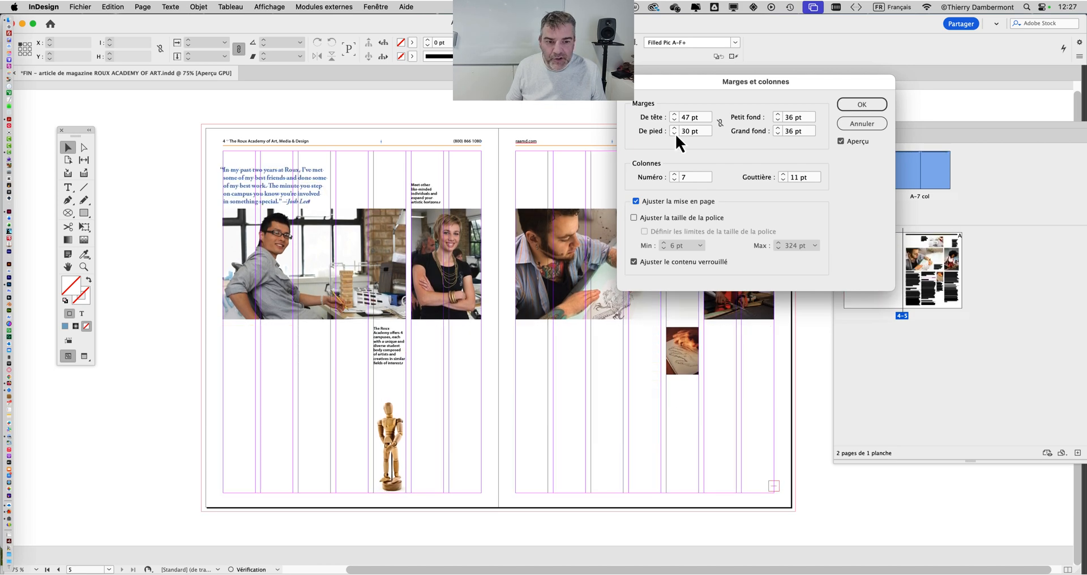
Set the bottom margin (De pied) to 80 pt, moving the dialog so both pages can be checked.
left_click(675, 128, "shift")
left_click(675, 128, "shift")
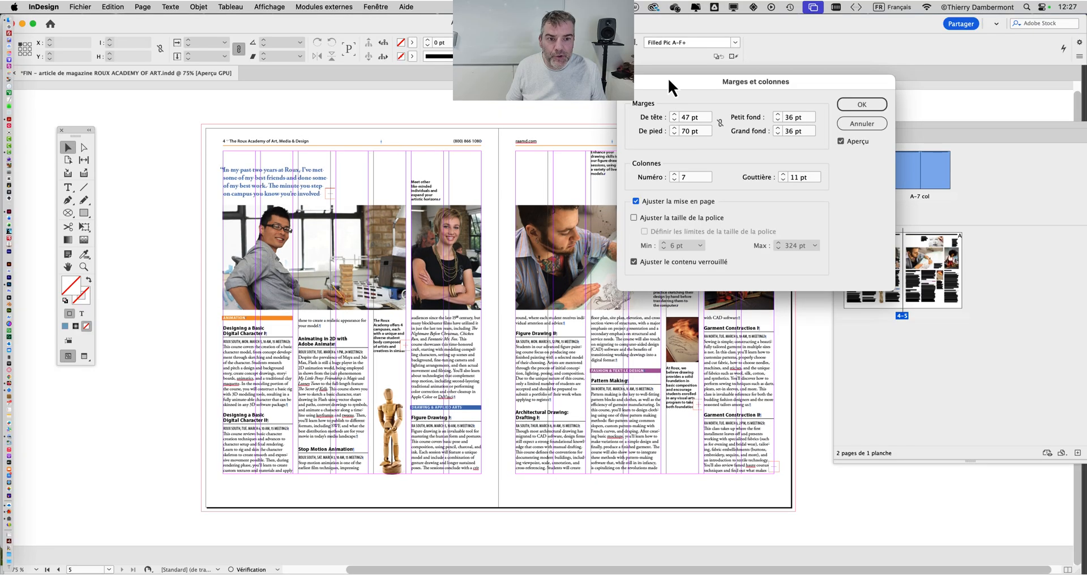
left_click_drag(669, 77, 382, 41)
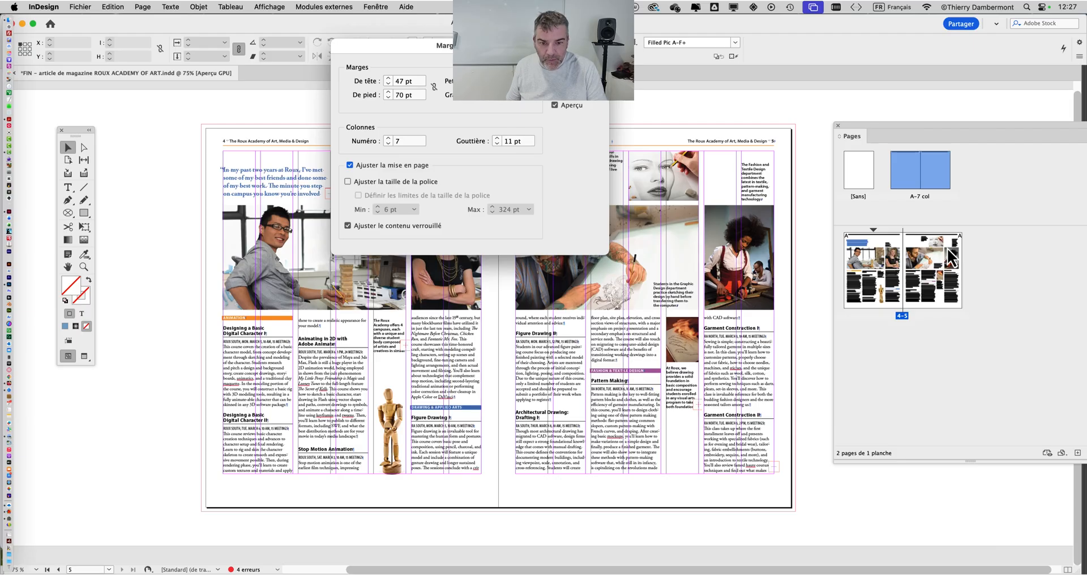
left_click_drag(521, 61, 909, 60)
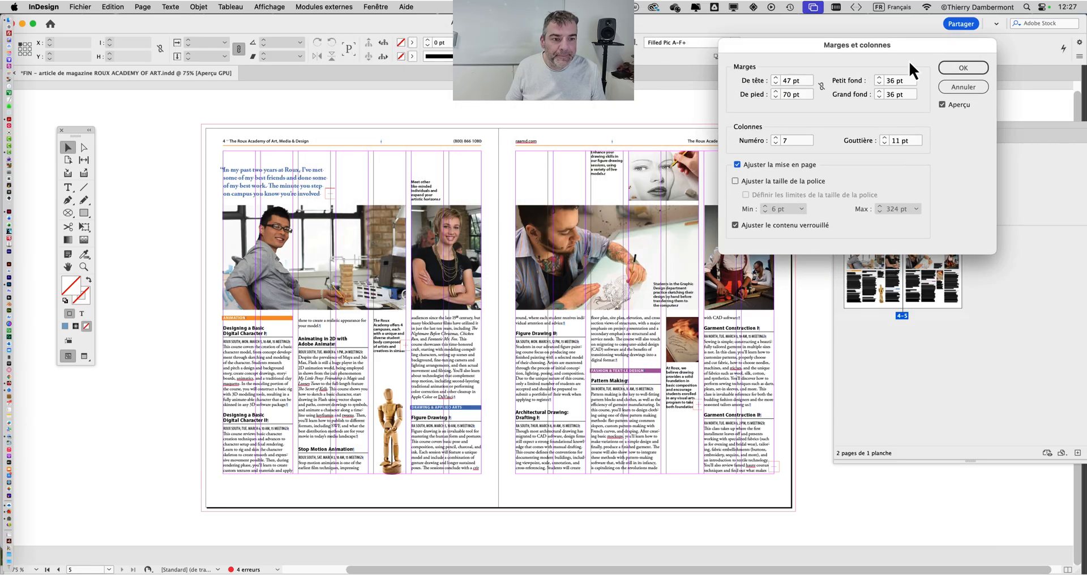
left_click(777, 92, "shift")
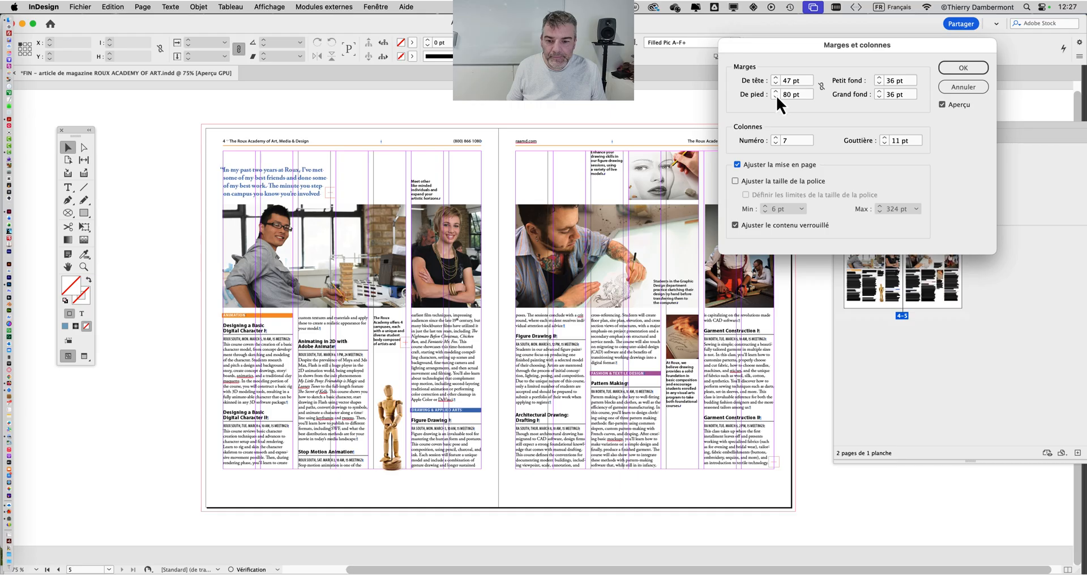
Compare the spread with the preview off and on, apply the adjusted margins and dismiss the warning.
left_click(942, 105)
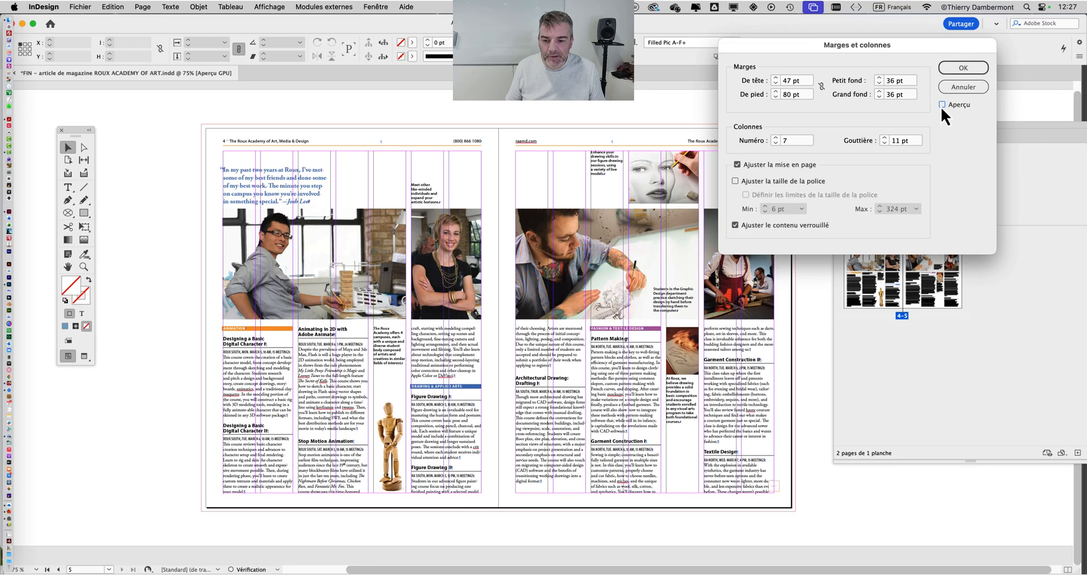
left_click(941, 106)
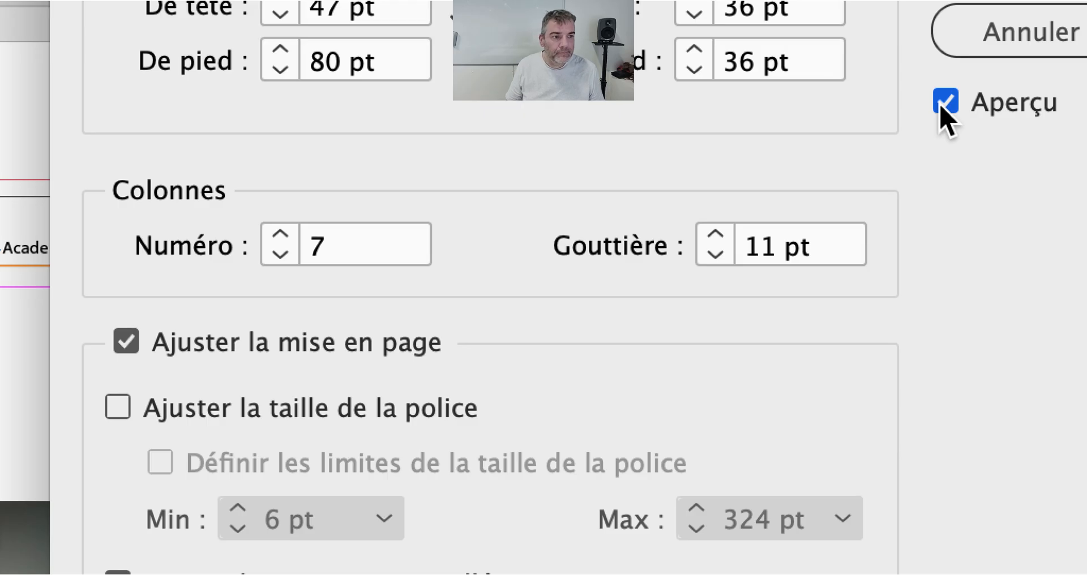
left_click(944, 105)
left_click(945, 105)
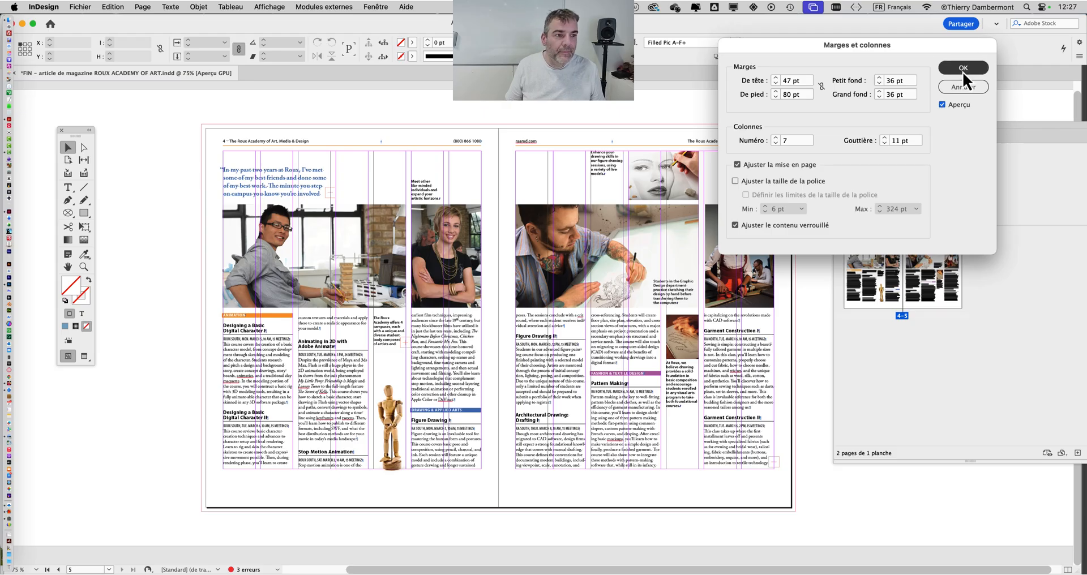
left_click(963, 68)
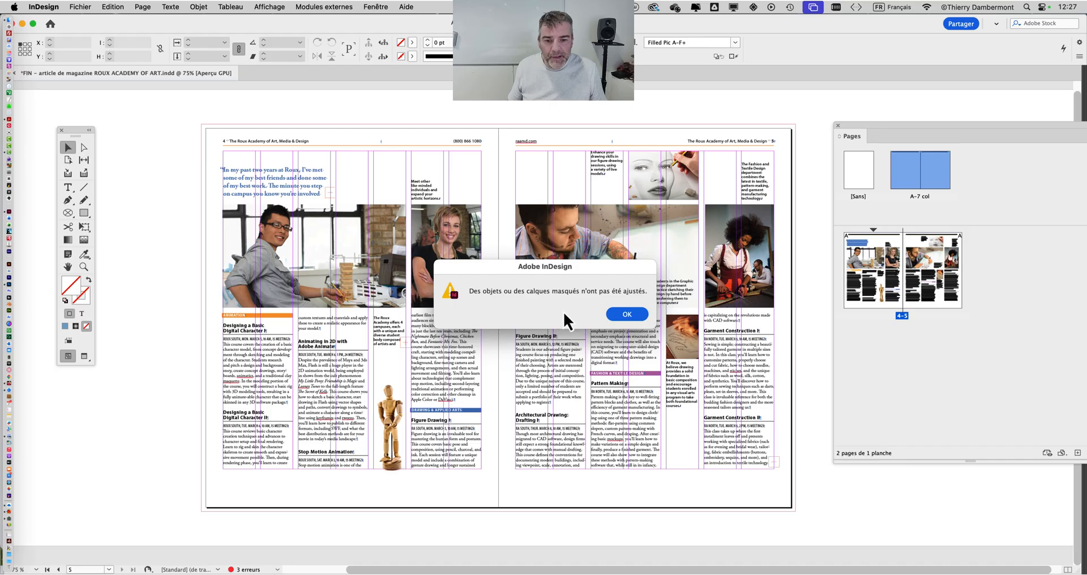
left_click(627, 315)
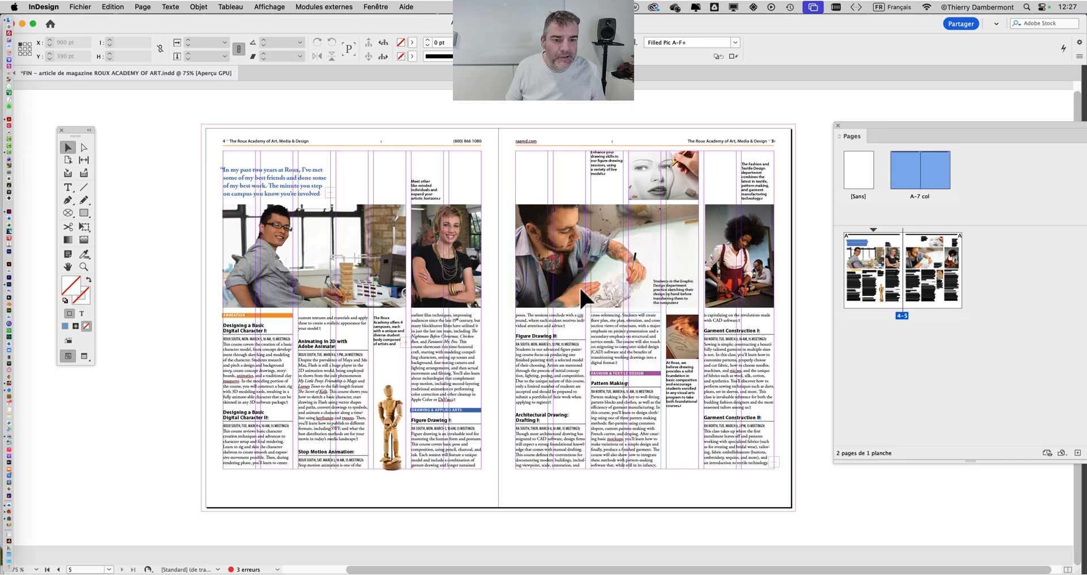
Show the Layers panel next to the spread and make the hidden white space layer visible.
left_click(374, 5)
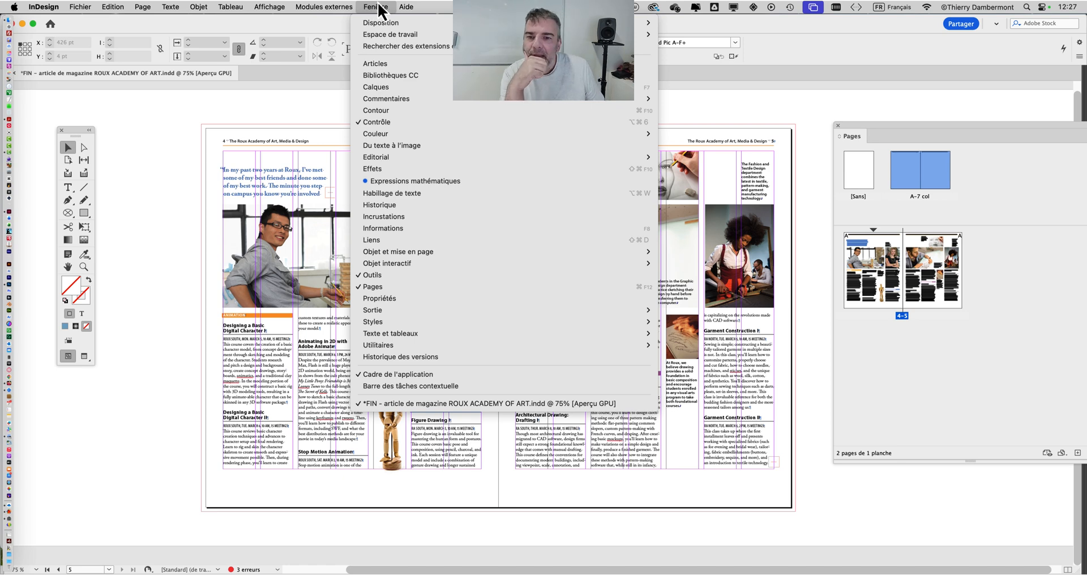
left_click(391, 87)
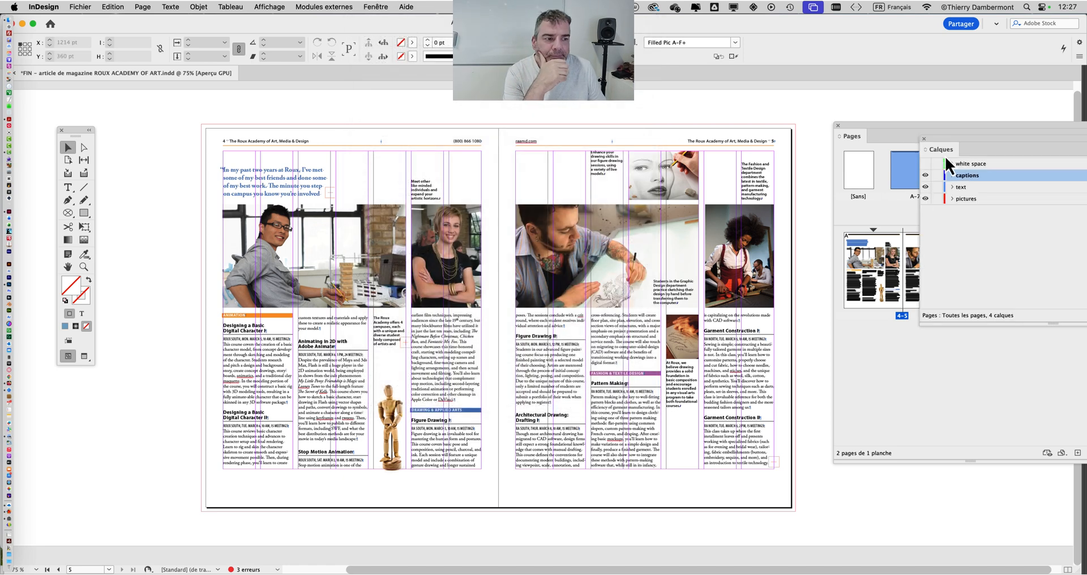
left_click_drag(940, 142, 751, 162)
left_click(737, 185)
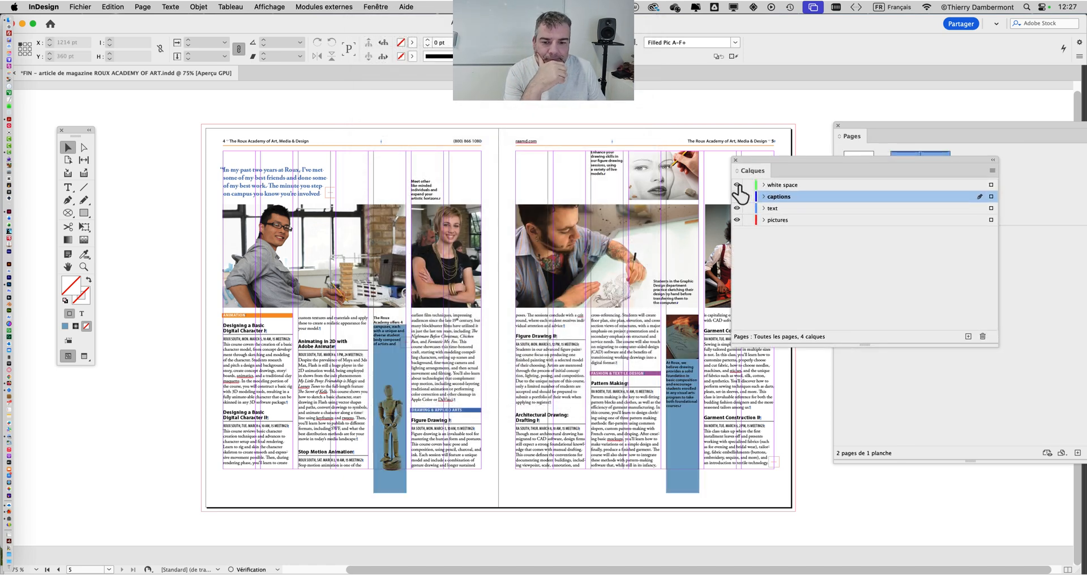
Undo the white space layer's visibility change and show the layer again.
left_click(113, 6)
left_click(110, 23)
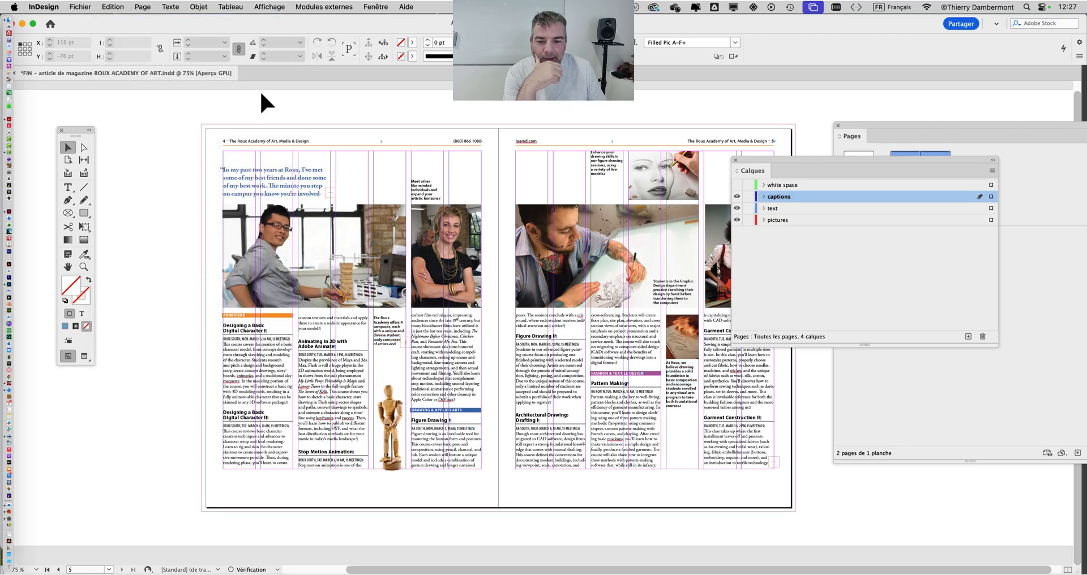
left_click(737, 185)
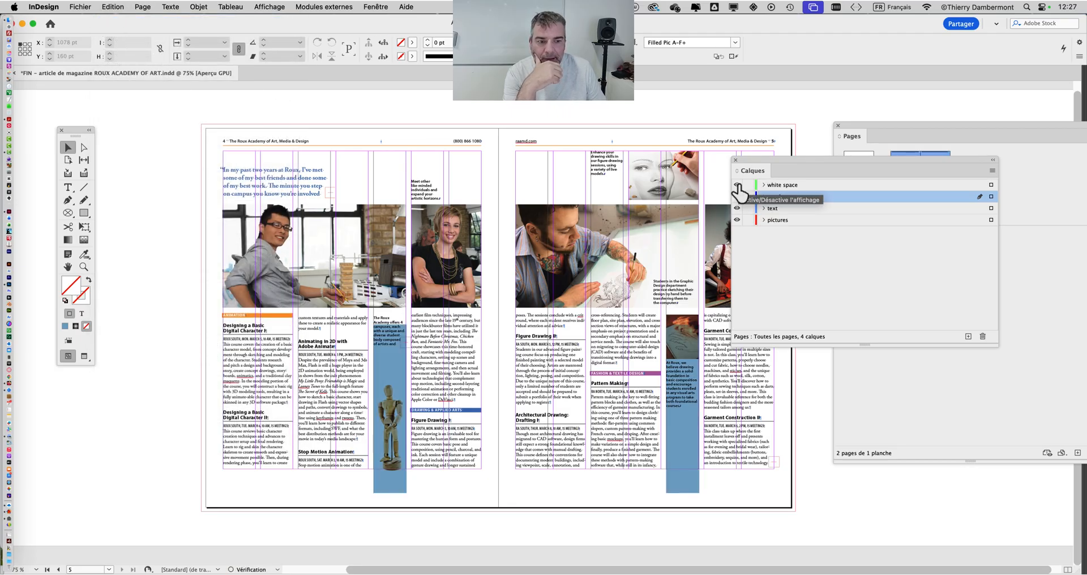
Hide the white space layer and show the History (Historique) panel over the spread.
left_click(737, 184)
left_click(363, 5)
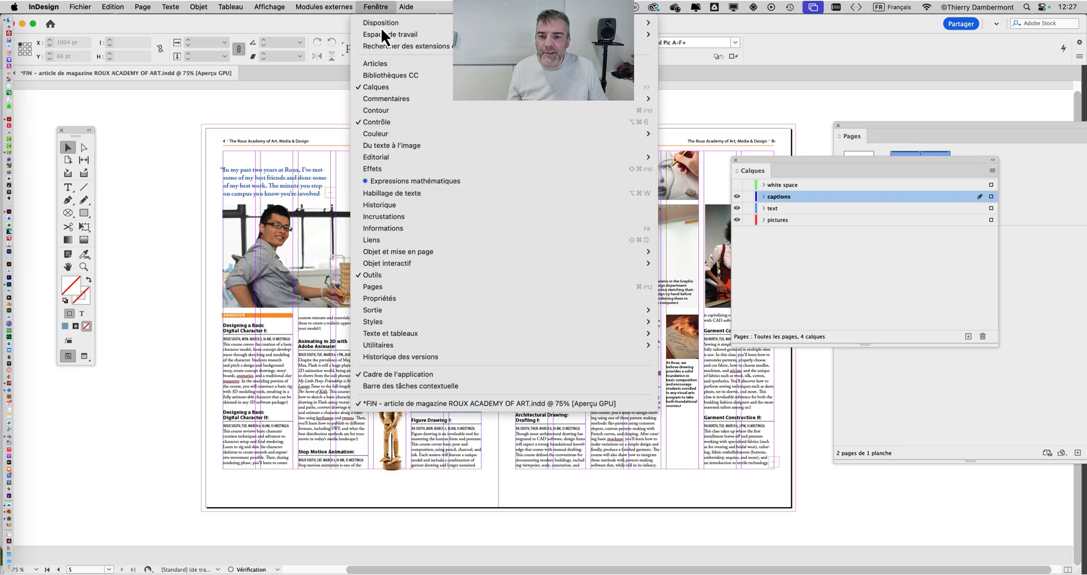
left_click(419, 205)
left_click_drag(980, 126, 488, 103)
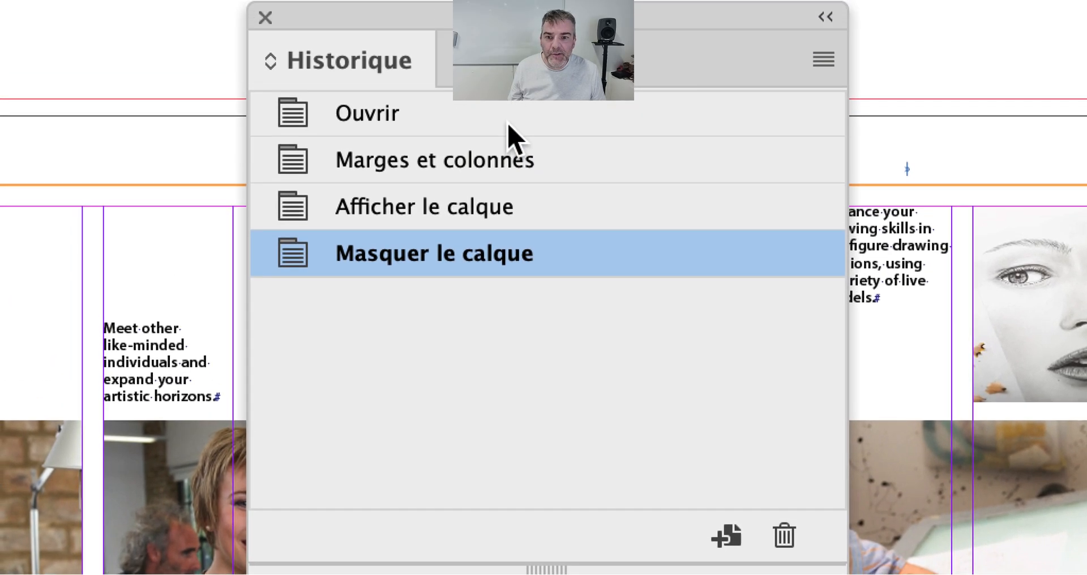
Compare the Ouvrir and Marges et colonnes history states, ending with the document reverted to the Ouvrir state.
left_click(508, 122)
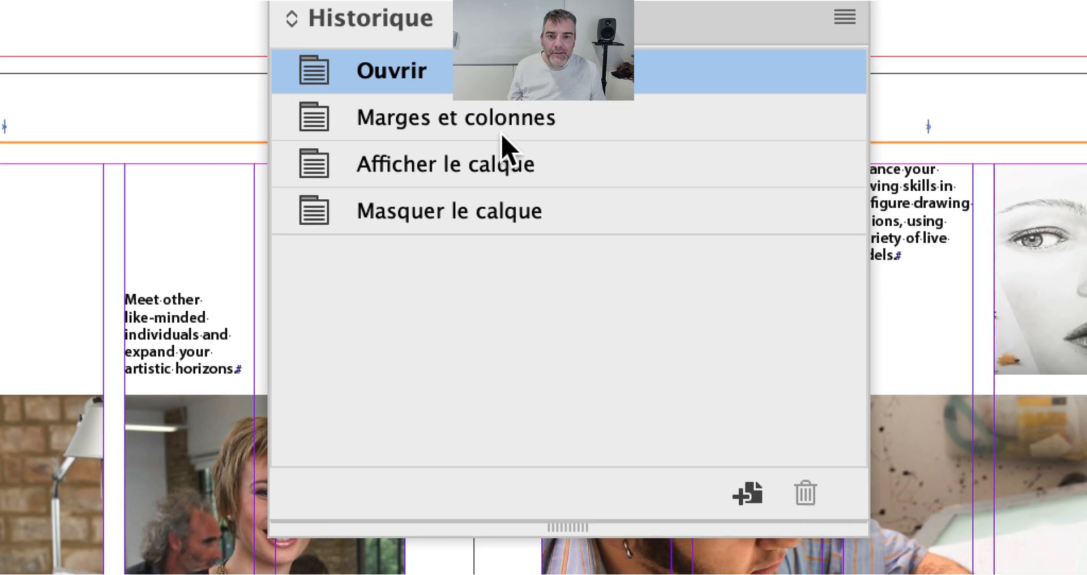
left_click_drag(508, 164, 792, 513)
left_click_drag(559, 205, 556, 198)
left_click(499, 109)
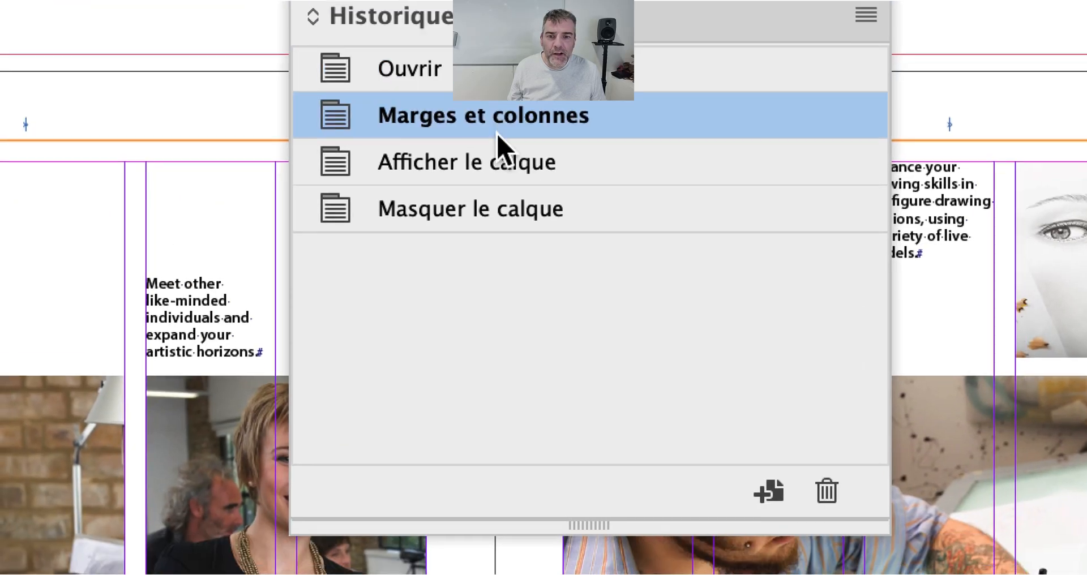
left_click(498, 154)
left_click(497, 131)
left_click(497, 87)
left_click(497, 34)
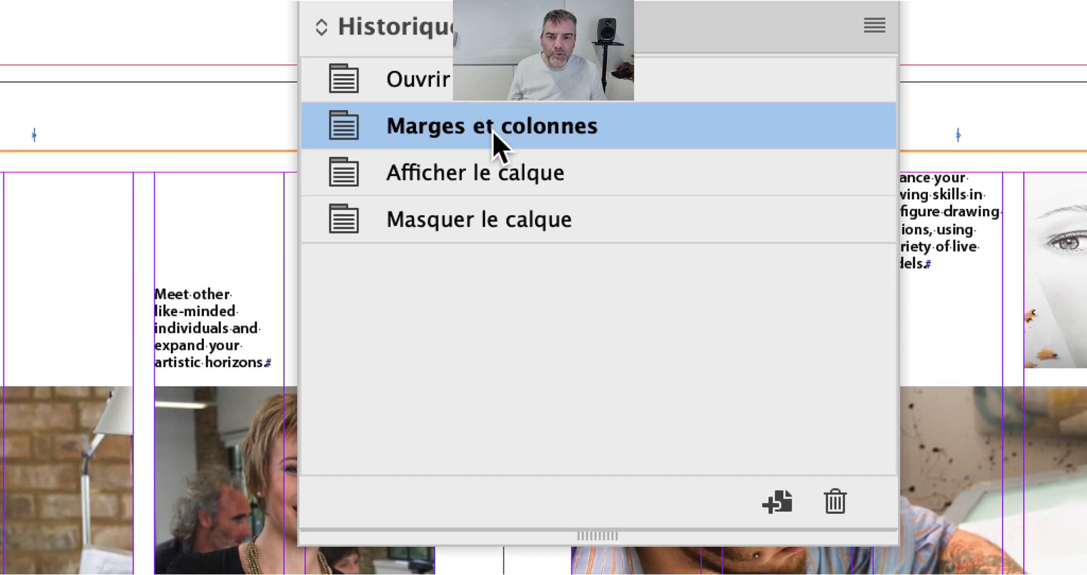
left_click(491, 116)
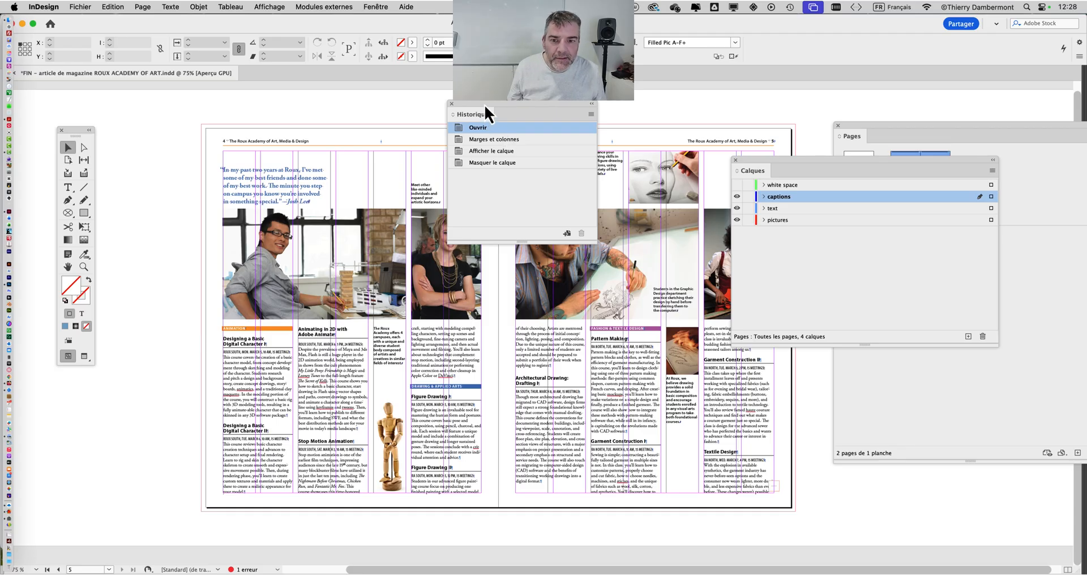
Move the History and Layers panels off the spread, compare it with and without the white space layer, and leave that layer visible.
left_click_drag(484, 105, 872, 284)
left_click(736, 185)
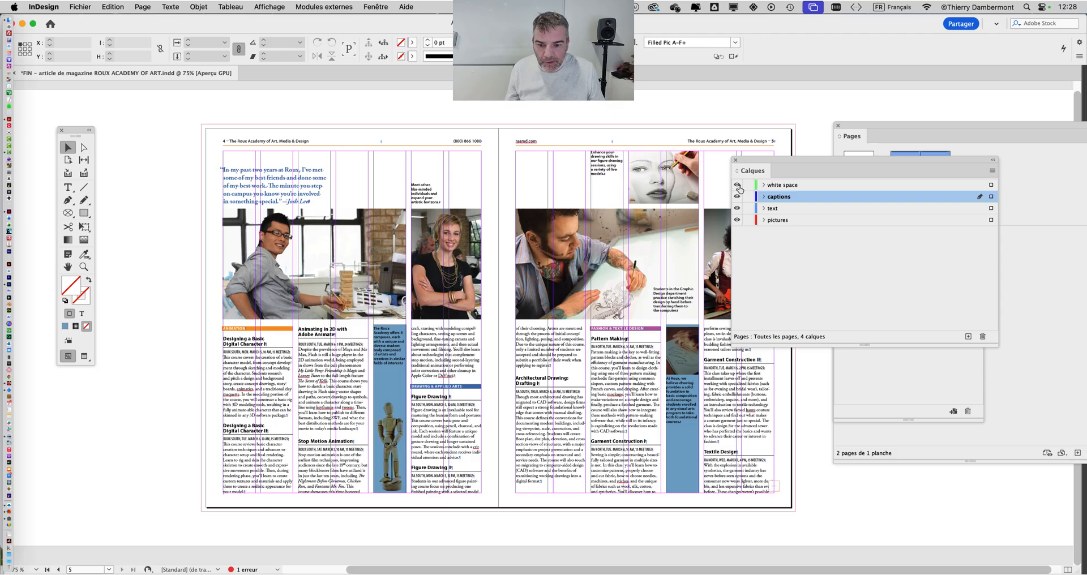
left_click(738, 185)
left_click(737, 185)
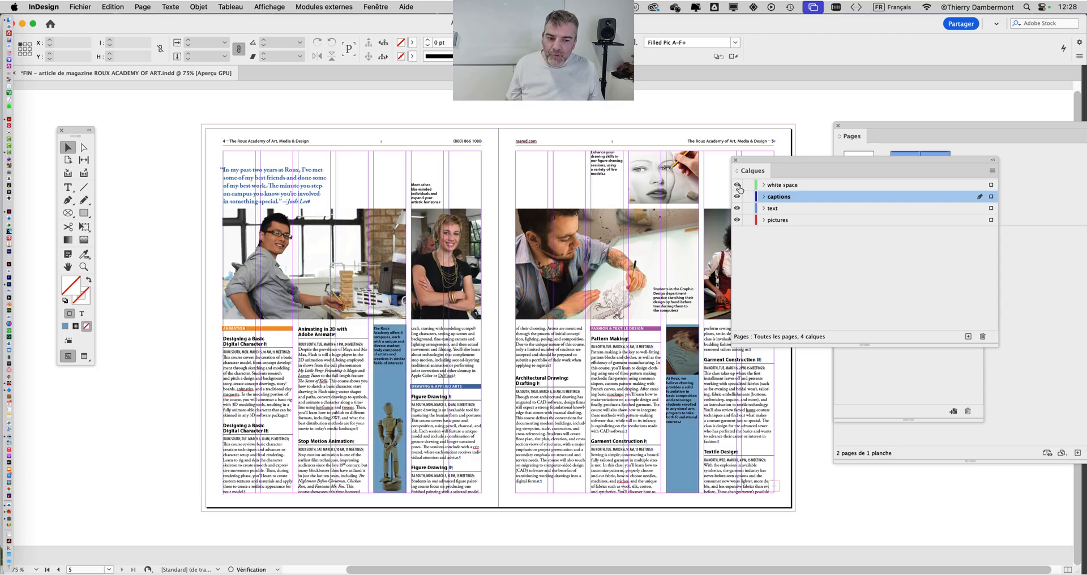
left_click(738, 185)
left_click(737, 185)
left_click(737, 185)
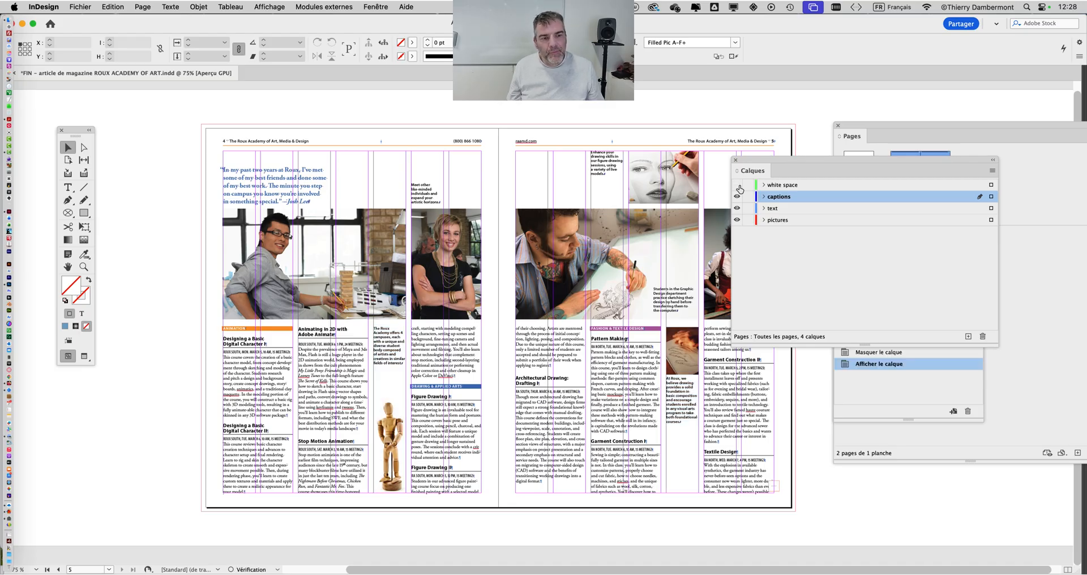
left_click(737, 185)
left_click_drag(753, 169, 837, 110)
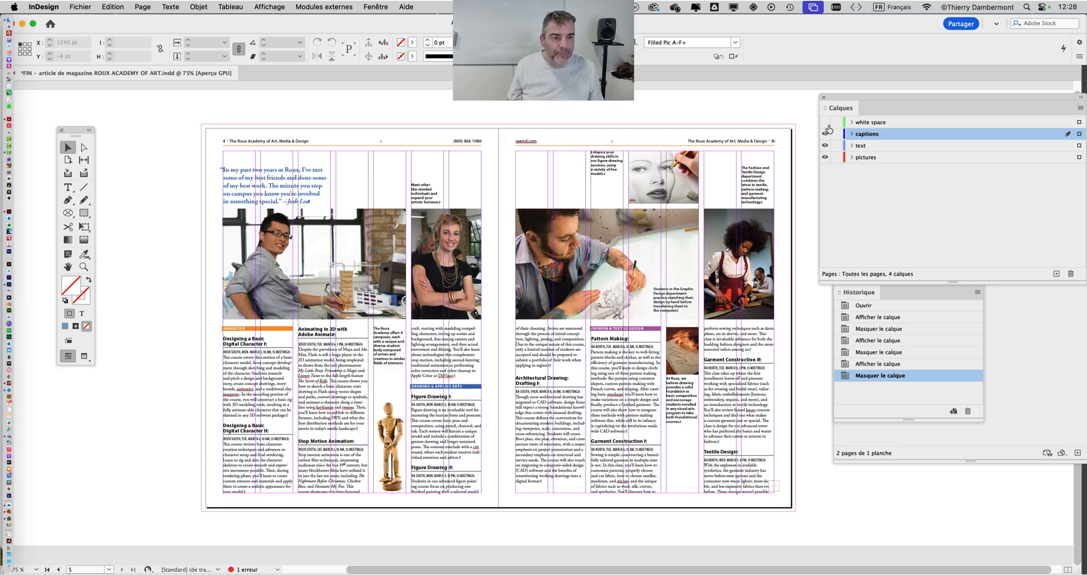
left_click(828, 126)
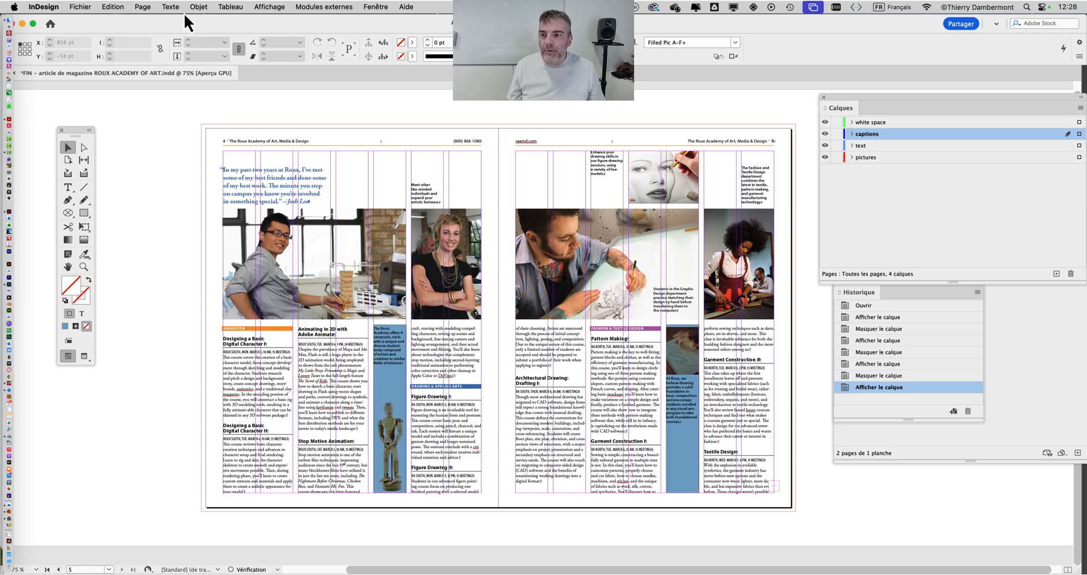
Bring the Pages panel forward, clear of the Layers panel, and select the A-7 col parent spread.
left_click(1018, 376)
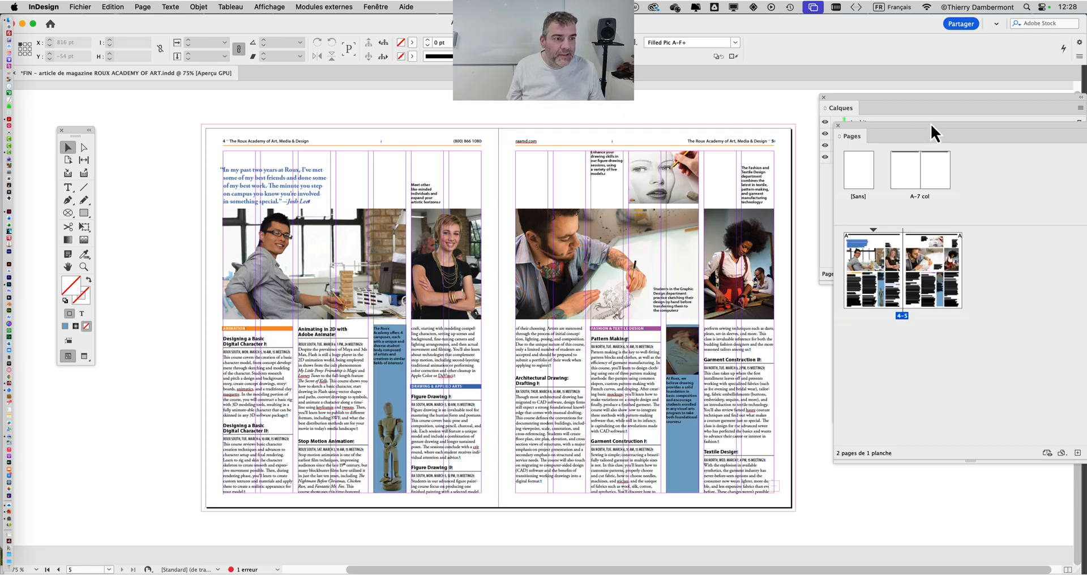
left_click_drag(905, 127, 773, 233)
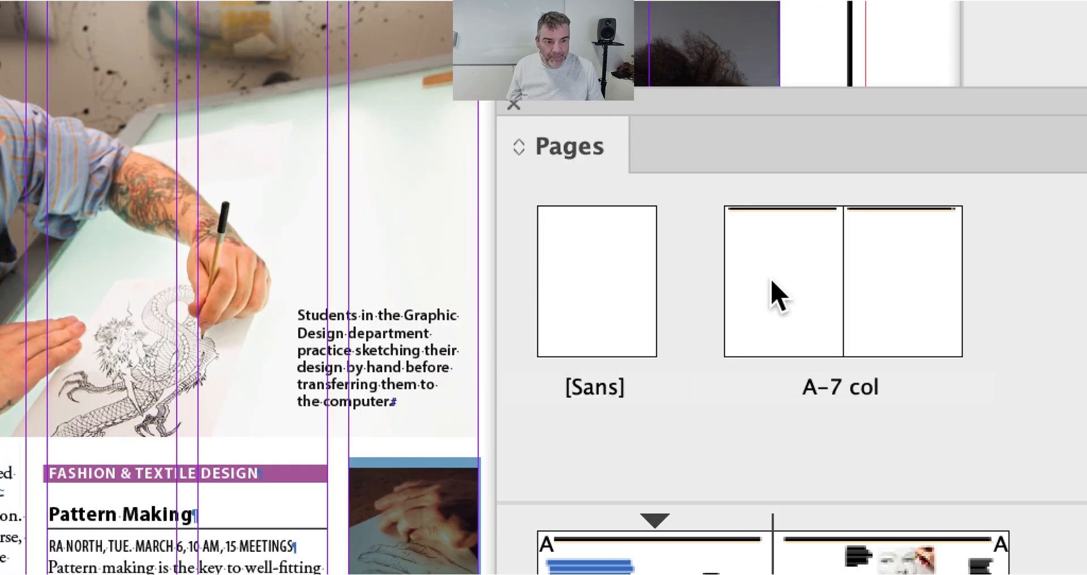
left_click(773, 281)
left_click(859, 281, "shift")
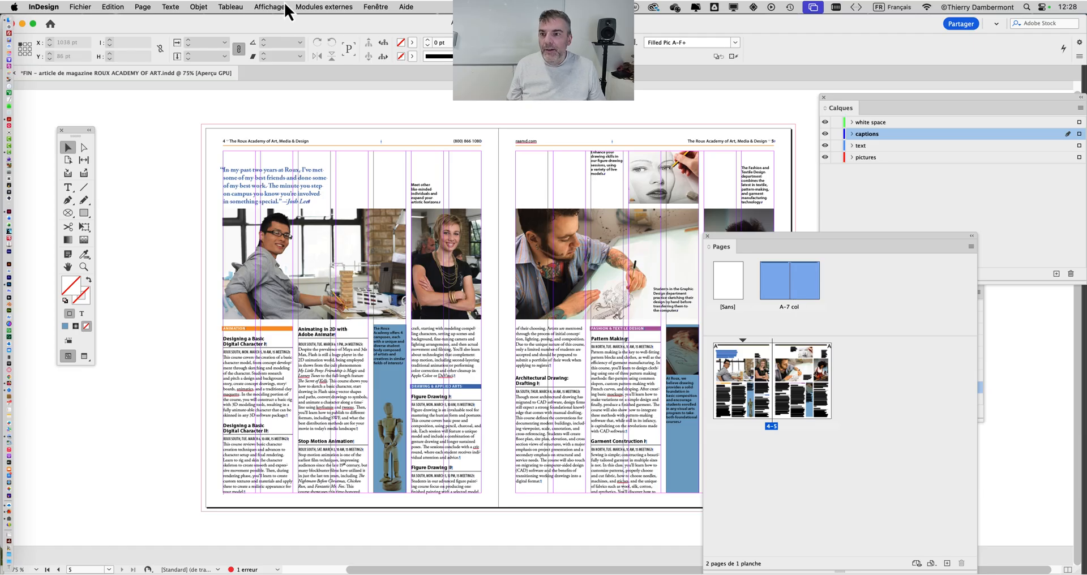
Open Margins and Columns for the parent spread and enable layout adjustment (Ajuster la mise en page), keeping the dialog clear of the spread.
left_click(142, 7)
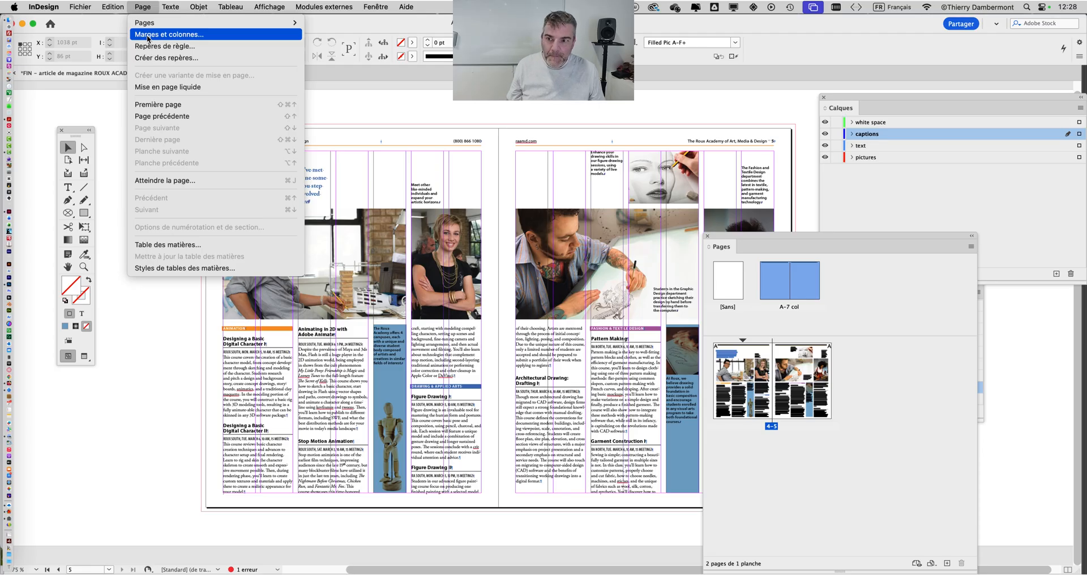
left_click(149, 35)
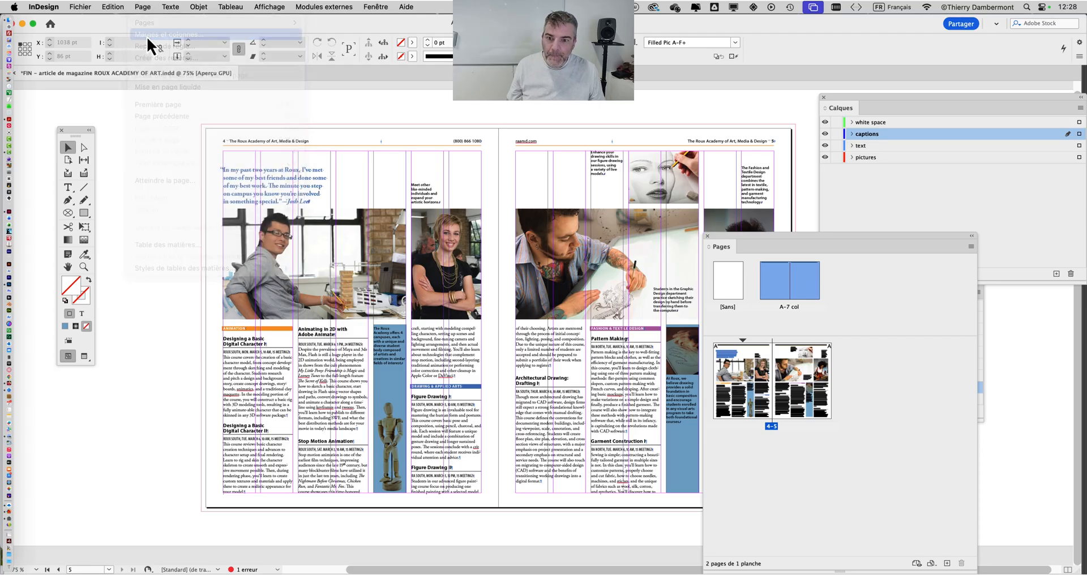
left_click_drag(791, 56, 471, 183)
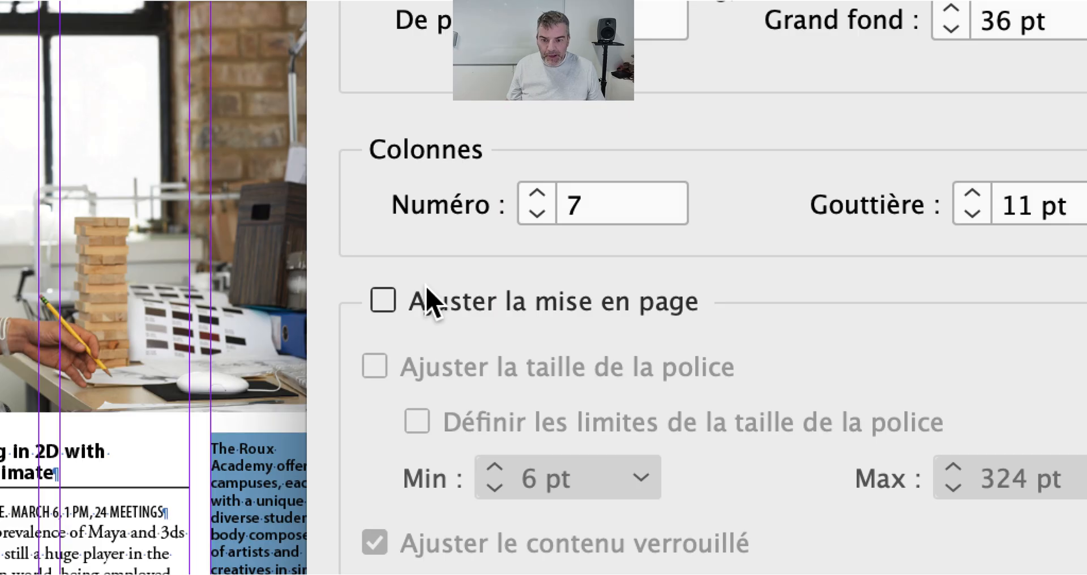
left_click(427, 291)
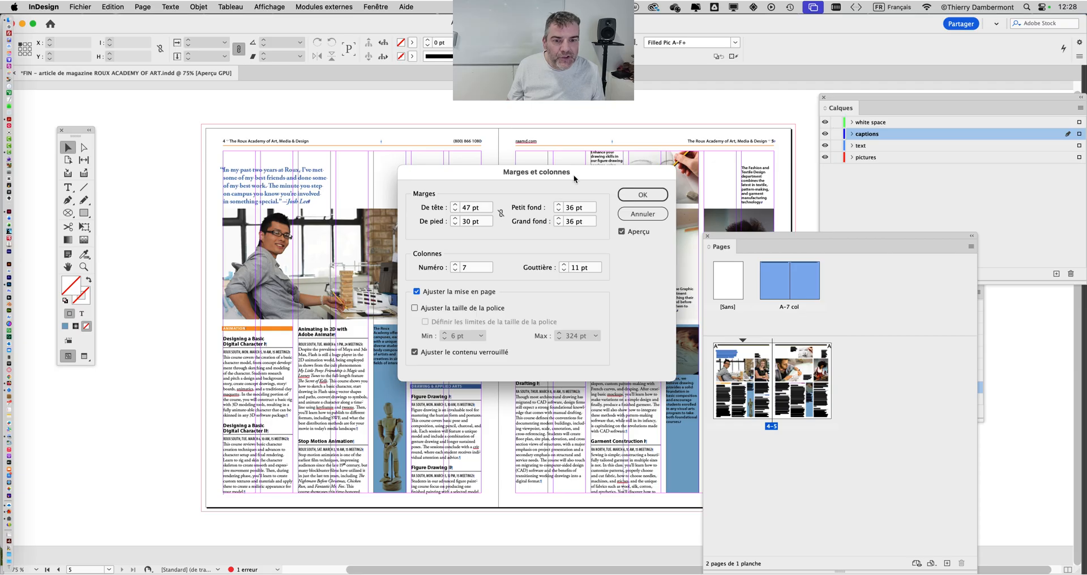
left_click_drag(574, 179, 831, 194)
Try a bottom margin (De pied) of 90 pt, settle on 80 pt and apply the adjusted layout.
left_click(711, 234, "shift")
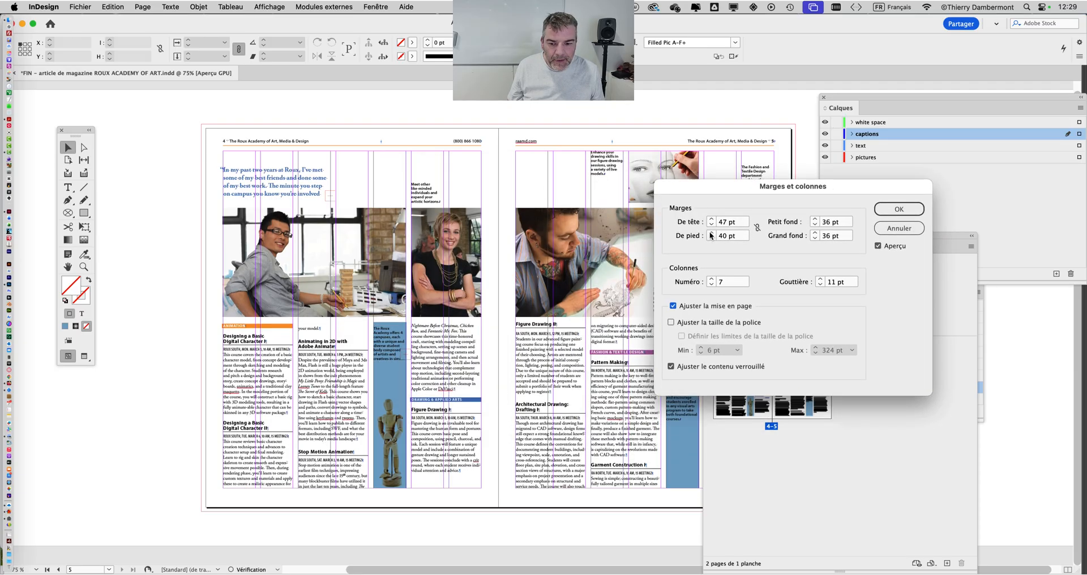
left_click(711, 234, "shift")
left_click(711, 234, "shift")
left_click(711, 234, "shift")
left_click(710, 233, "shift")
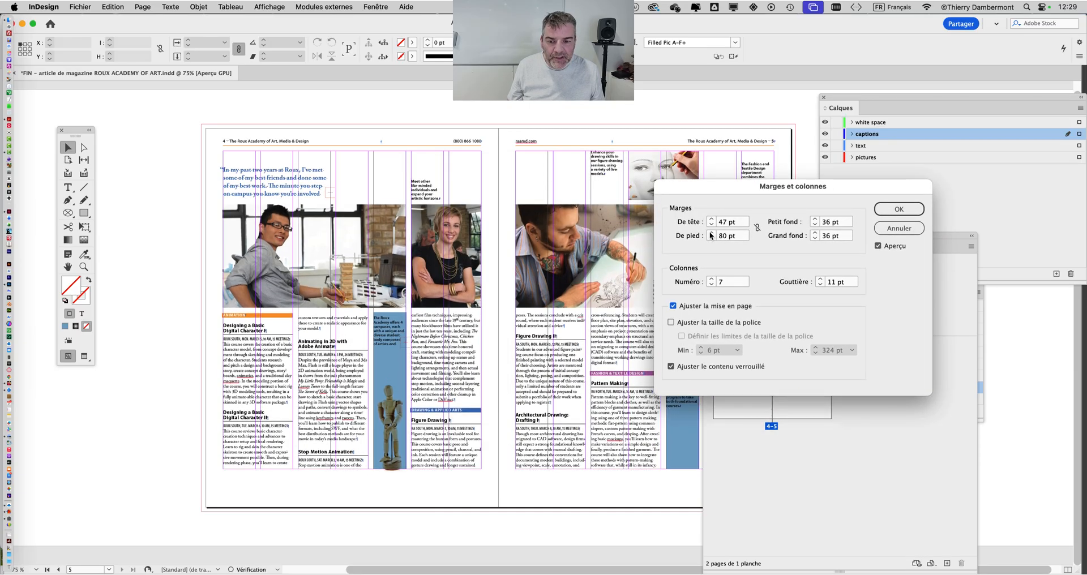
left_click(711, 234, "shift")
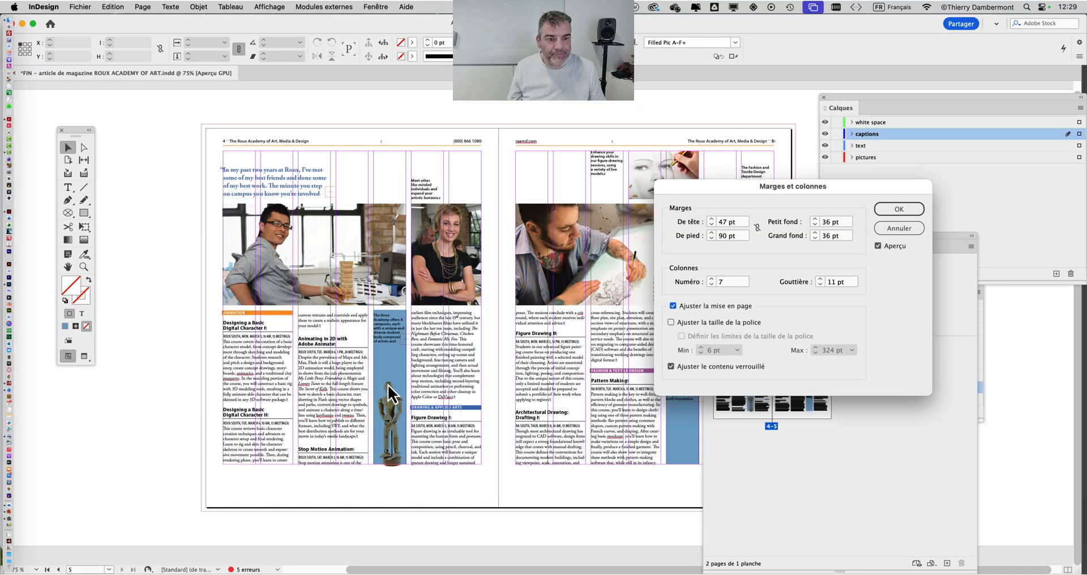
left_click(712, 238, "shift")
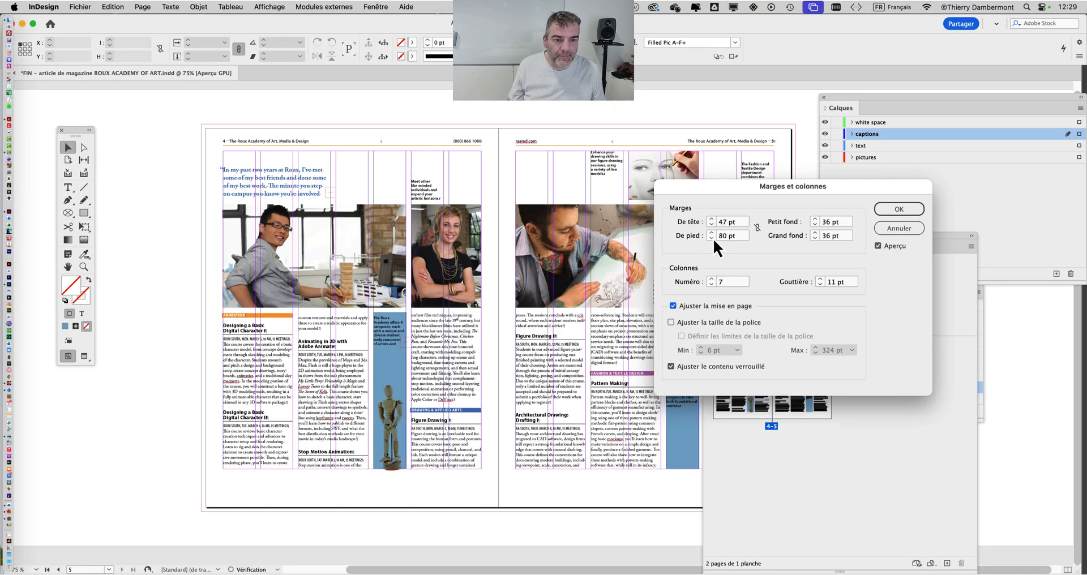
left_click(898, 212)
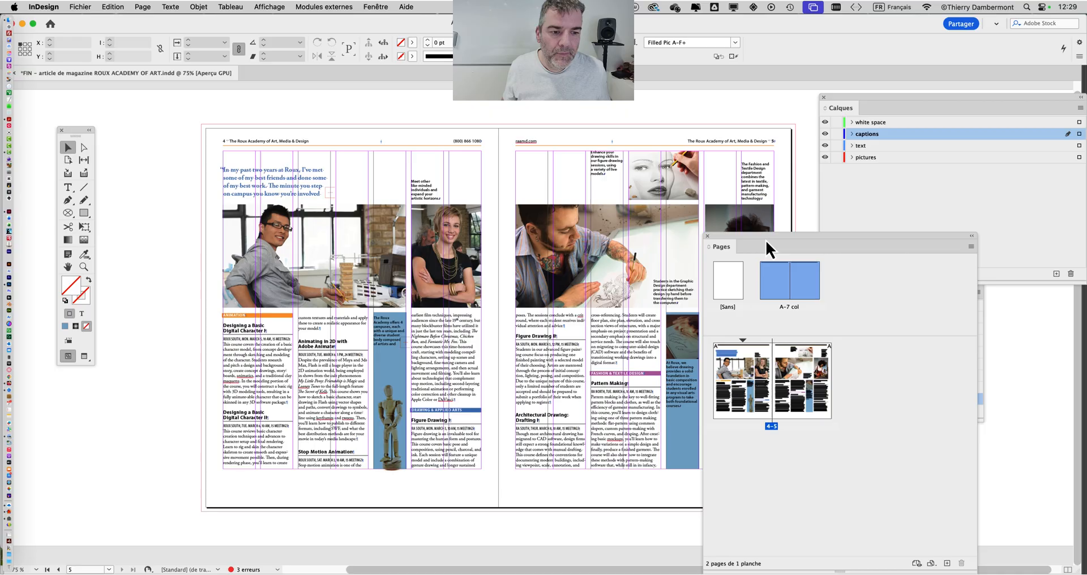
Move the Pages panel off the spread, hide the white space layer and display the spread in Preview mode.
left_click_drag(768, 236, 872, 263)
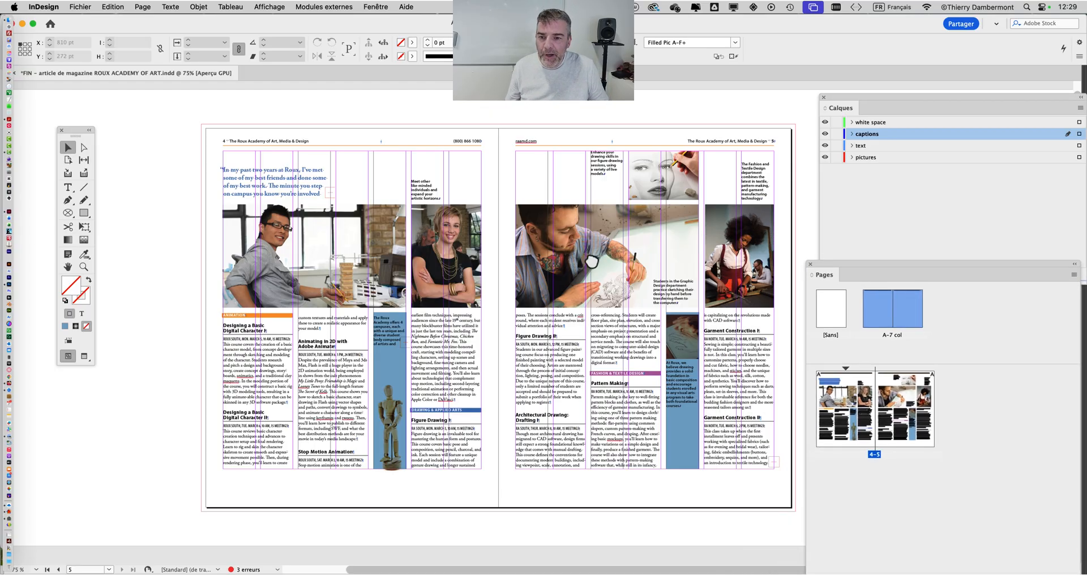
left_click_drag(505, 235, 489, 233)
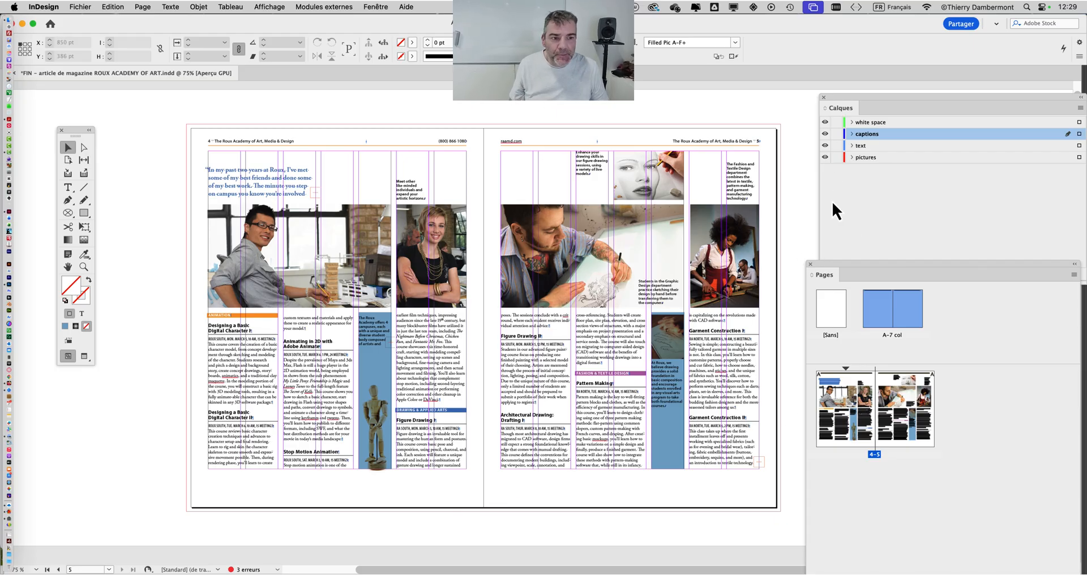
left_click(825, 123)
left_click(826, 122)
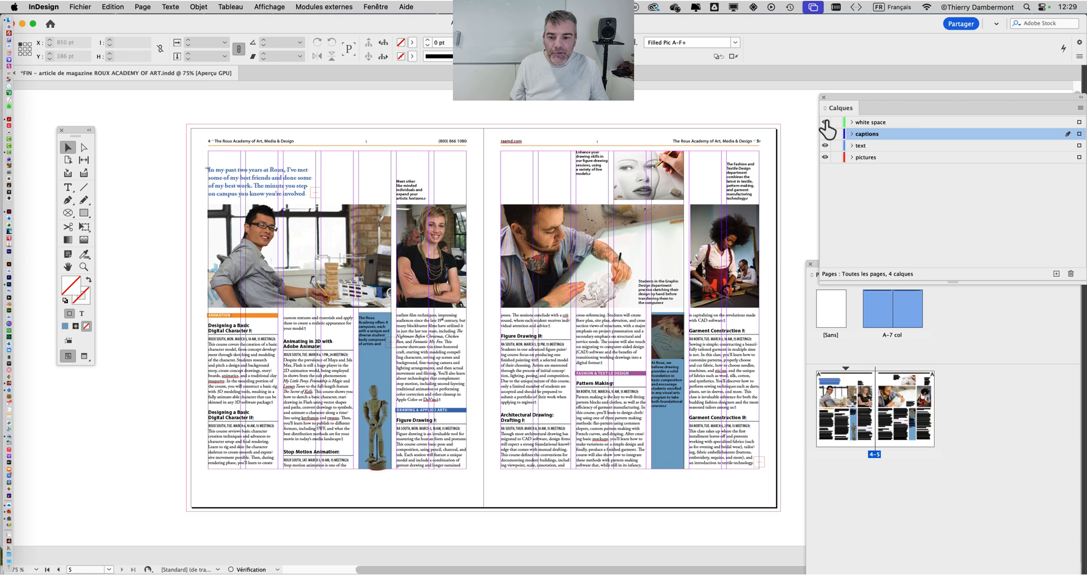
left_click(825, 122)
left_click(85, 356)
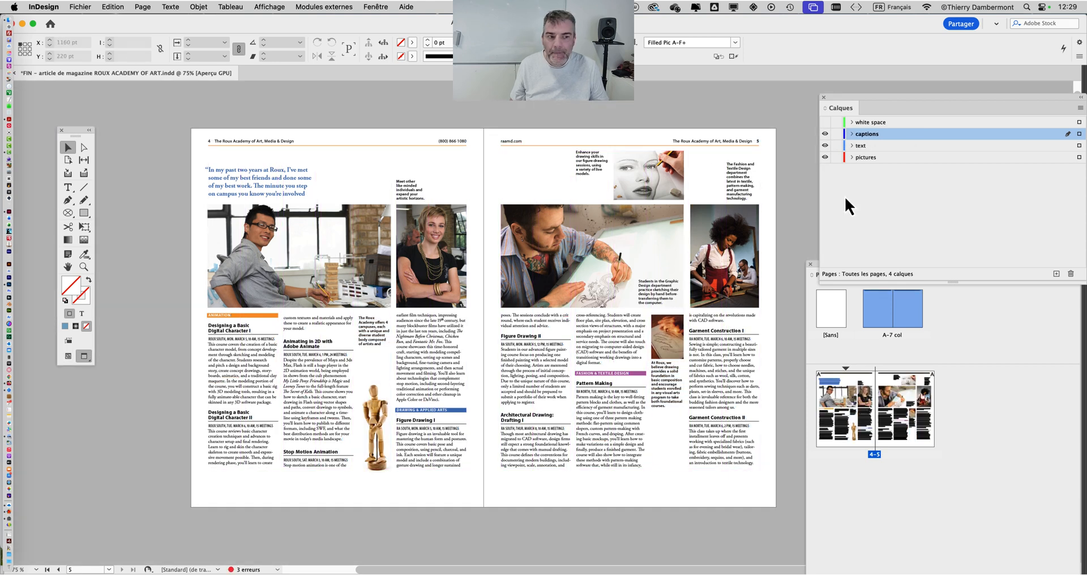
Compare the previewed spread with the white space layer shown and hidden.
left_click(825, 122)
left_click(825, 122)
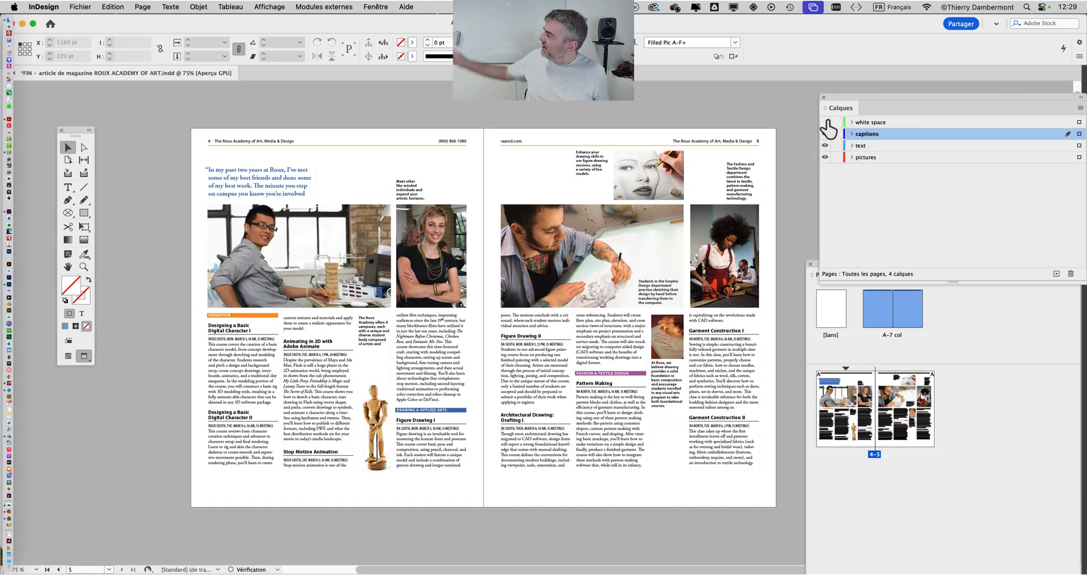
left_click(826, 122)
left_click(826, 123)
left_click(825, 122)
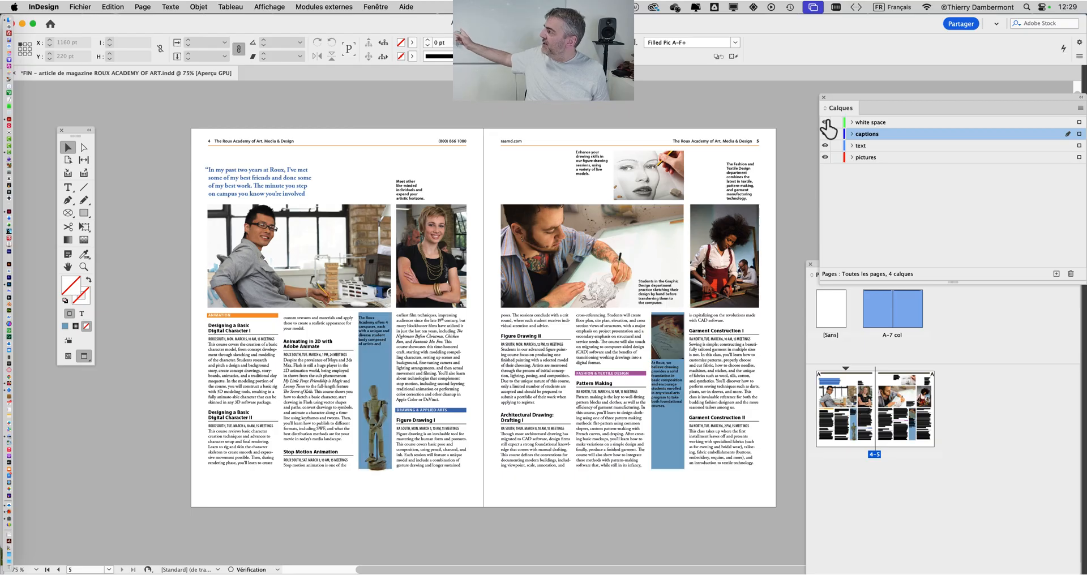
left_click(827, 122)
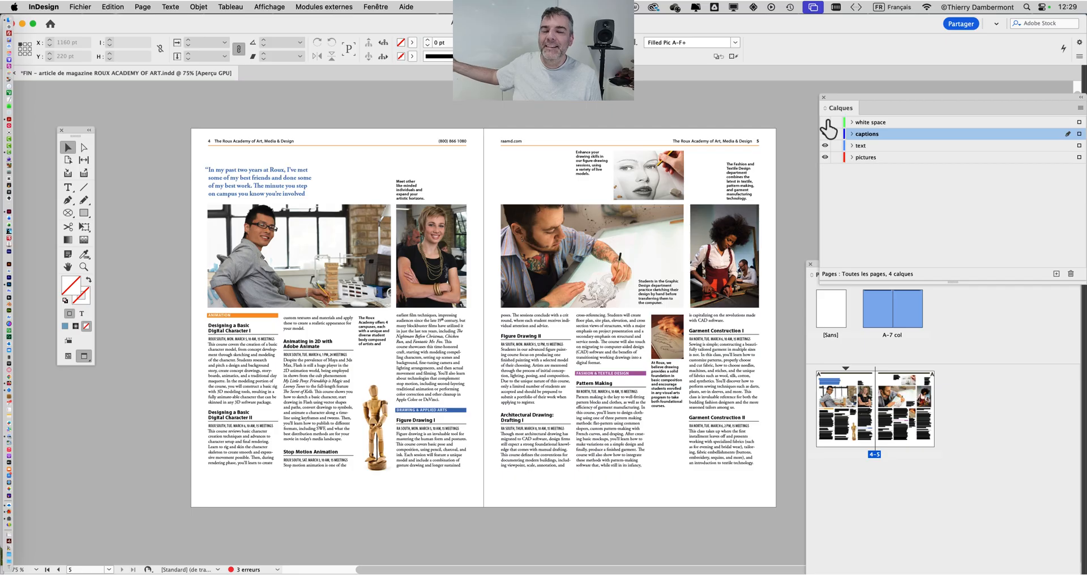
left_click(826, 122)
left_click(826, 123)
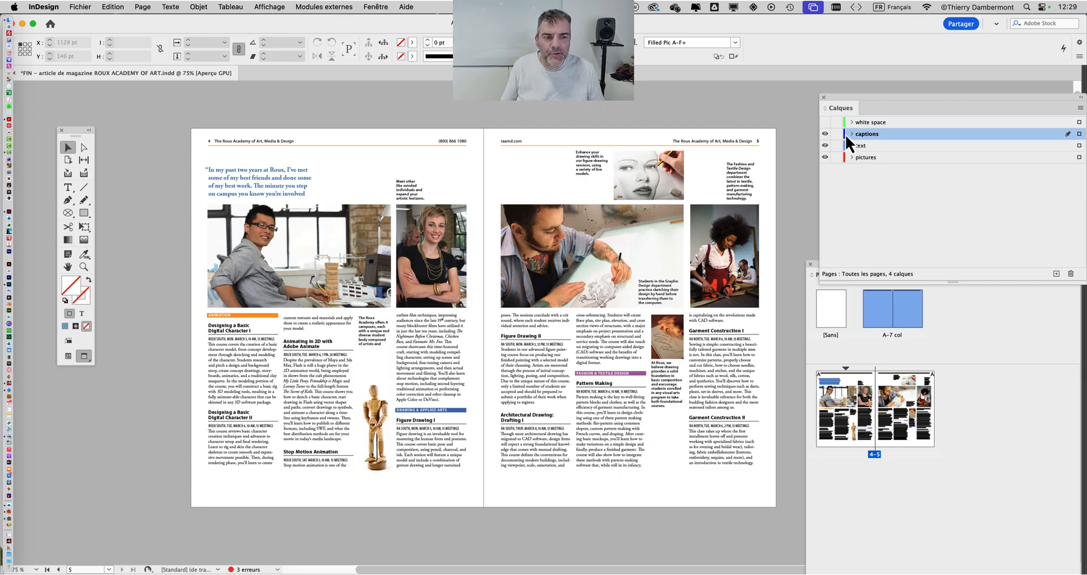
Move the Layers and Pages panels clear of the spread and compare Normal and Preview modes, ending in Normal.
left_click_drag(845, 97, 940, 90)
left_click_drag(859, 266, 909, 318)
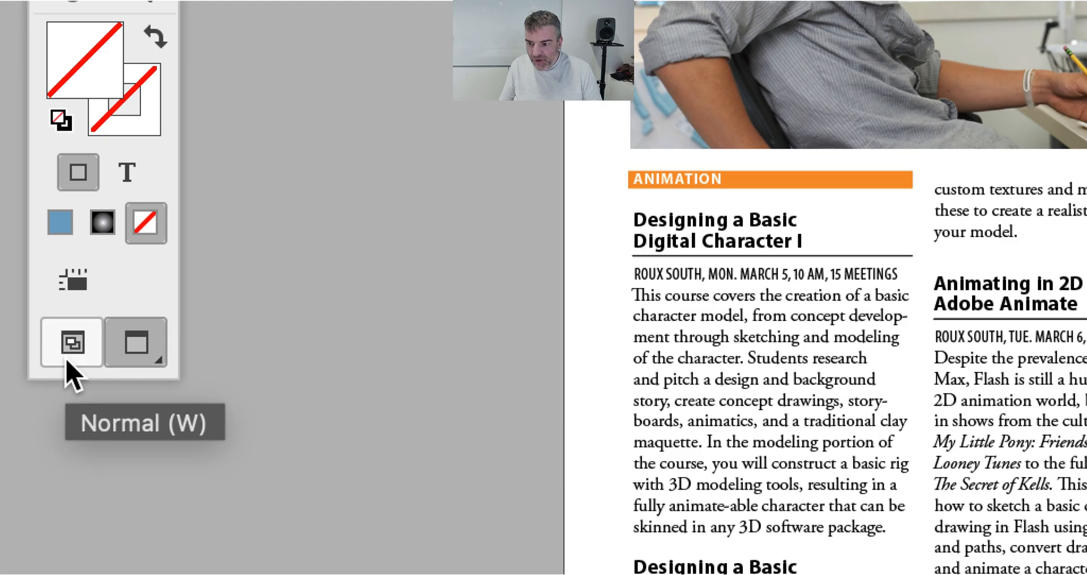
left_click(67, 361)
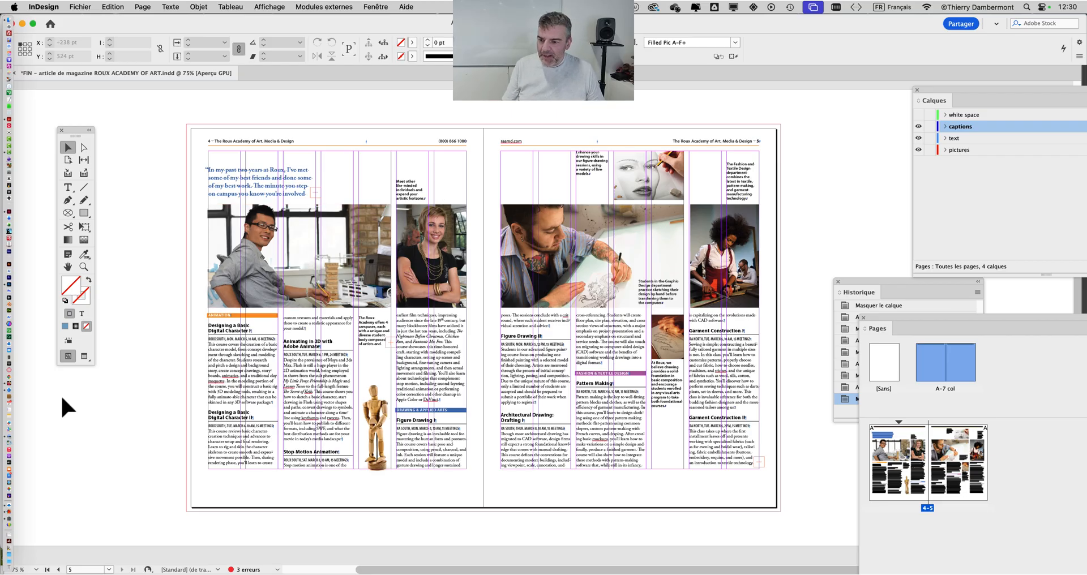
left_click(83, 361)
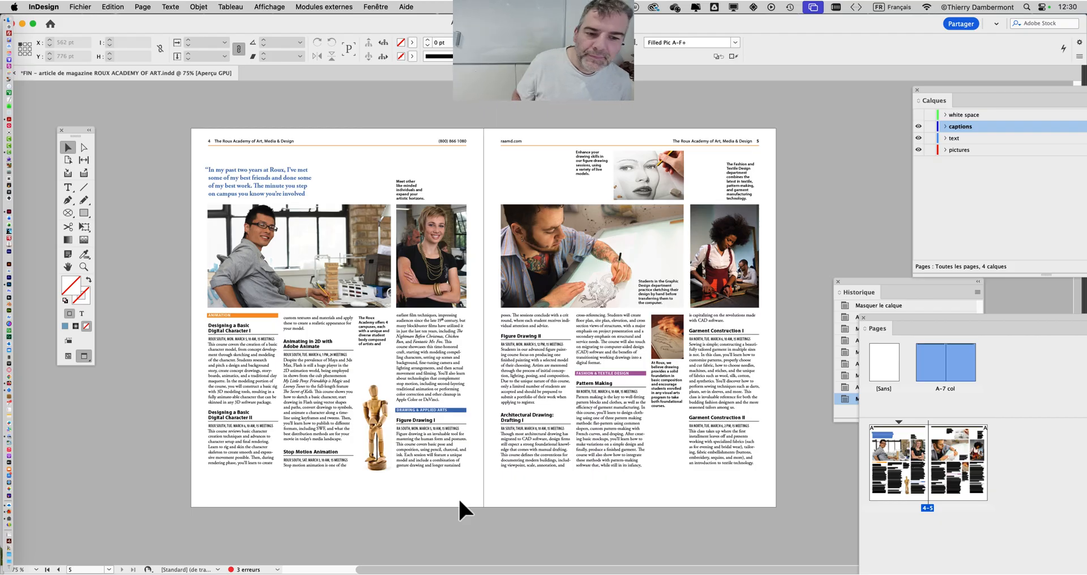
left_click(68, 357)
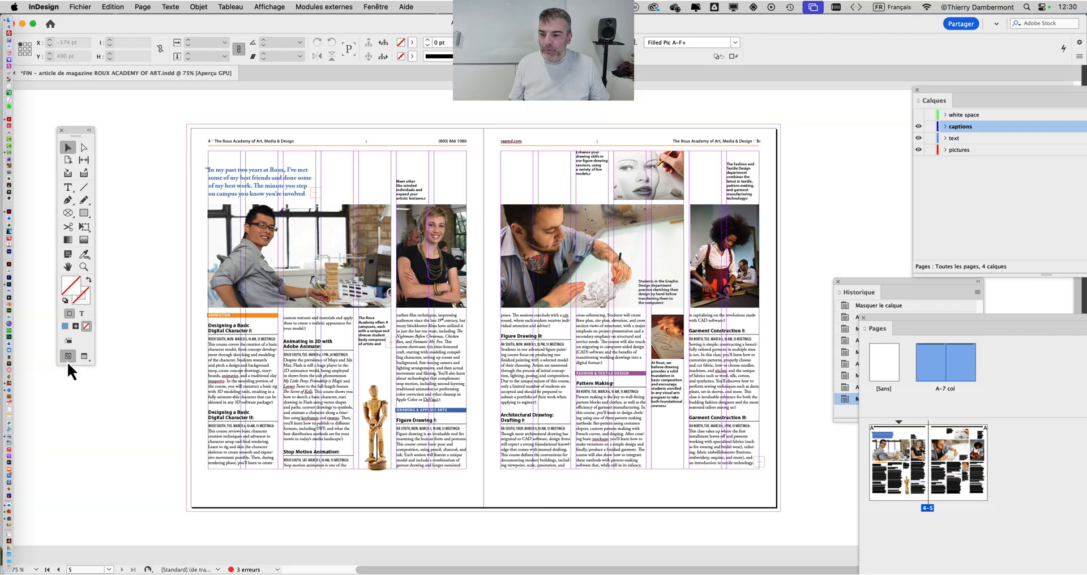
Compare the whole spread in Normal mode with the white space layer shown and hidden, ending with it shown.
left_click(919, 115)
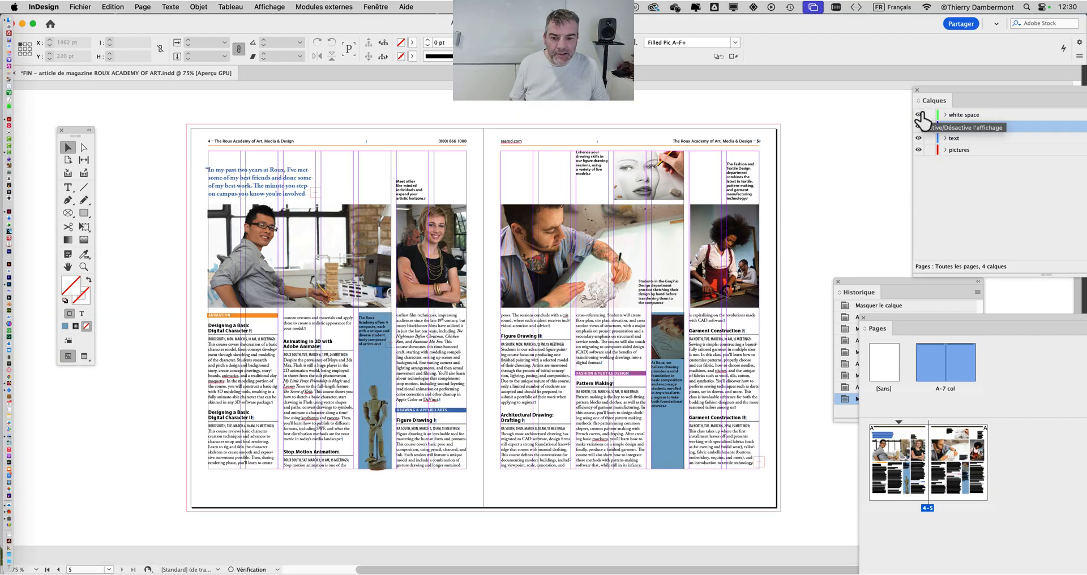
left_click(920, 115)
left_click(920, 114)
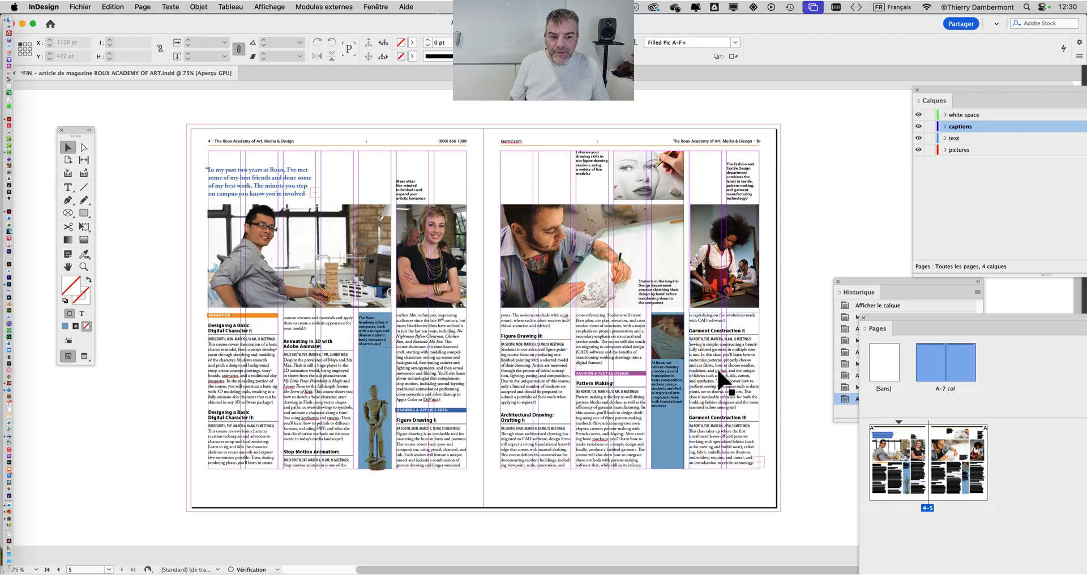
Examine the spread's lower text columns and blue caption blocks close up while alternately hiding and showing the white space layer.
scroll(684, 389, "up", 1)
scroll(684, 390, "up", 1)
scroll(644, 403, "down", 2)
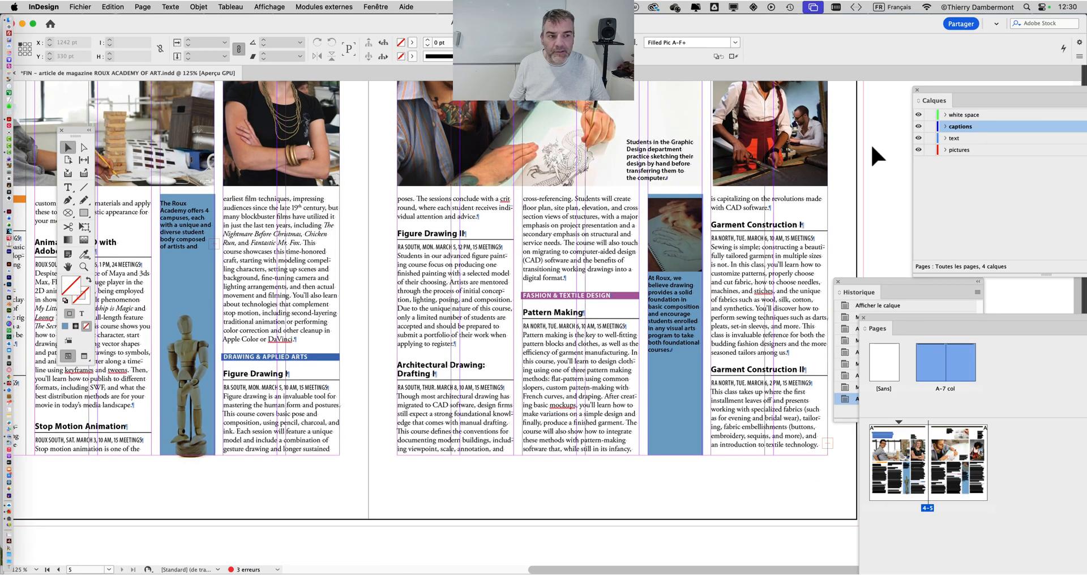
left_click(919, 115)
left_click(918, 115)
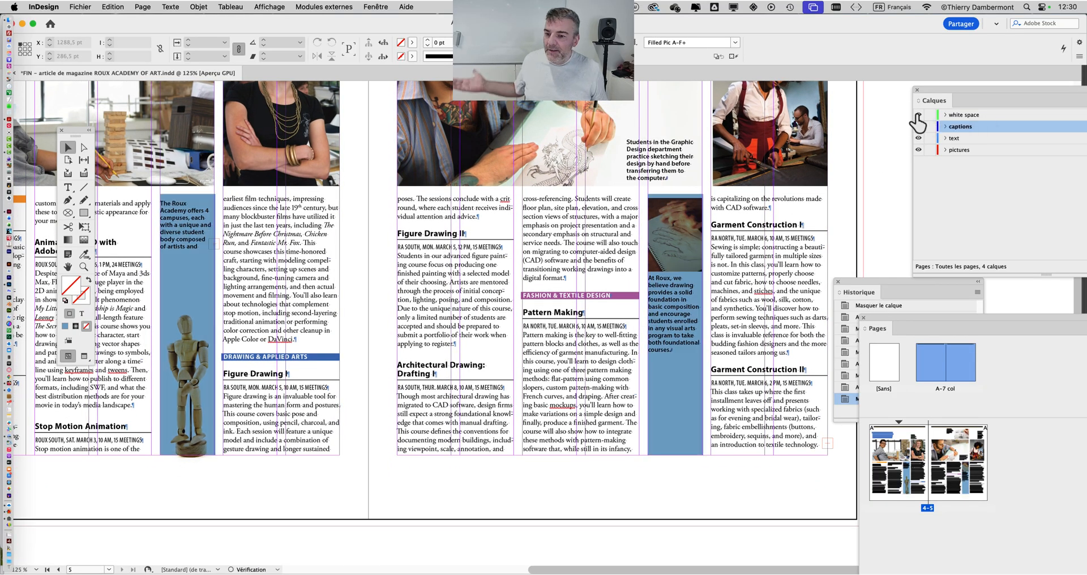
left_click(919, 115)
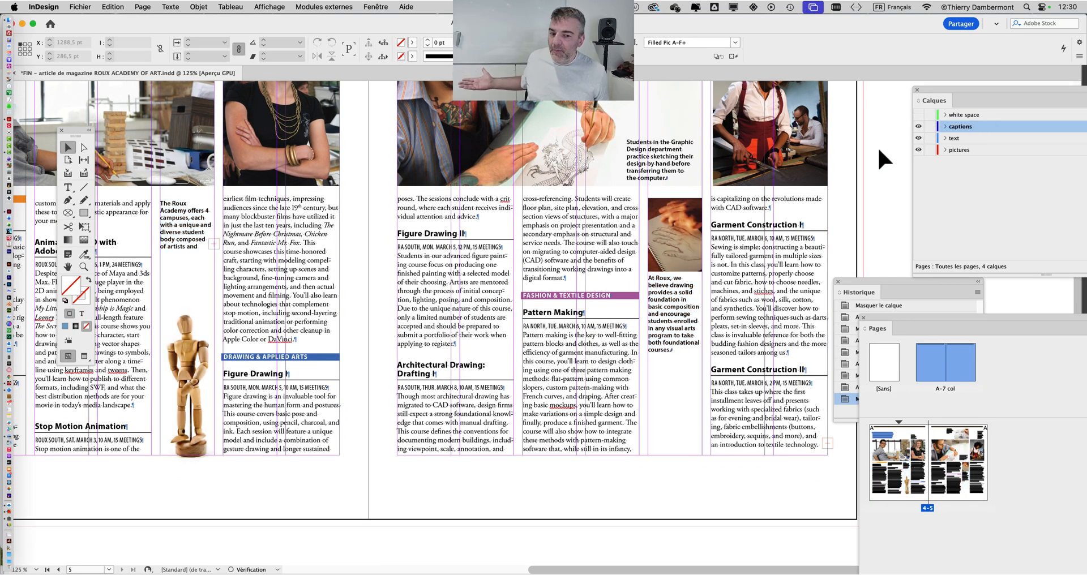
left_click(918, 115)
left_click(918, 115)
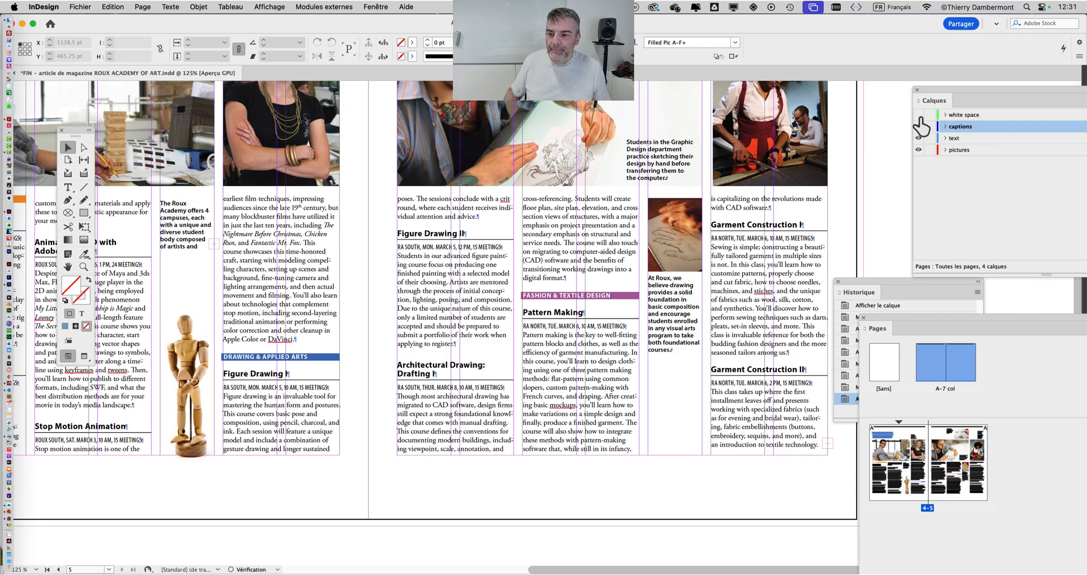
Return to the full spread view, show the white space layer and close the magazine article document.
key("super+minus")
key("super+minus")
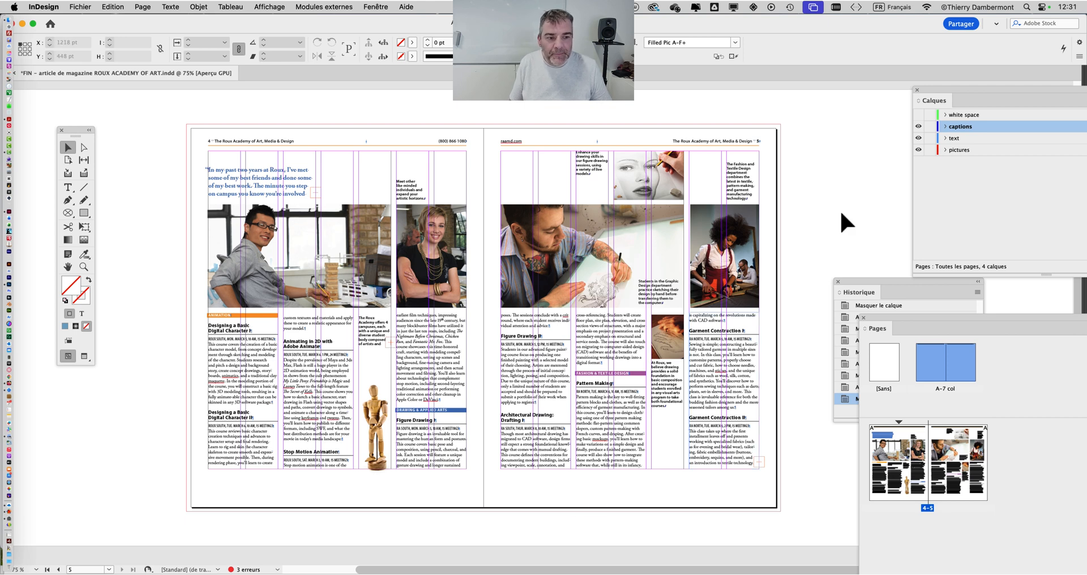
left_click(918, 114)
key("super+w")
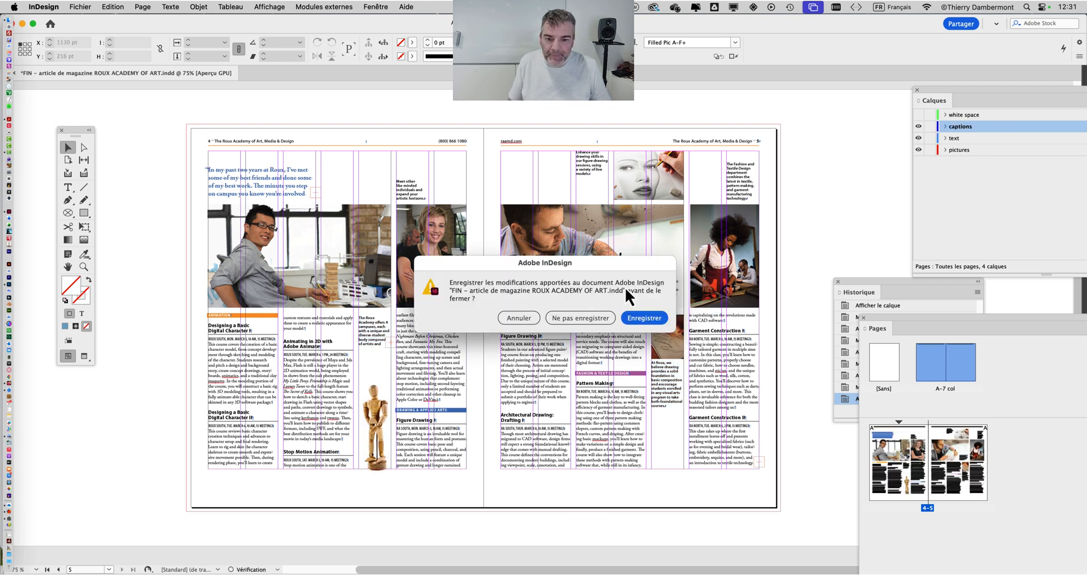